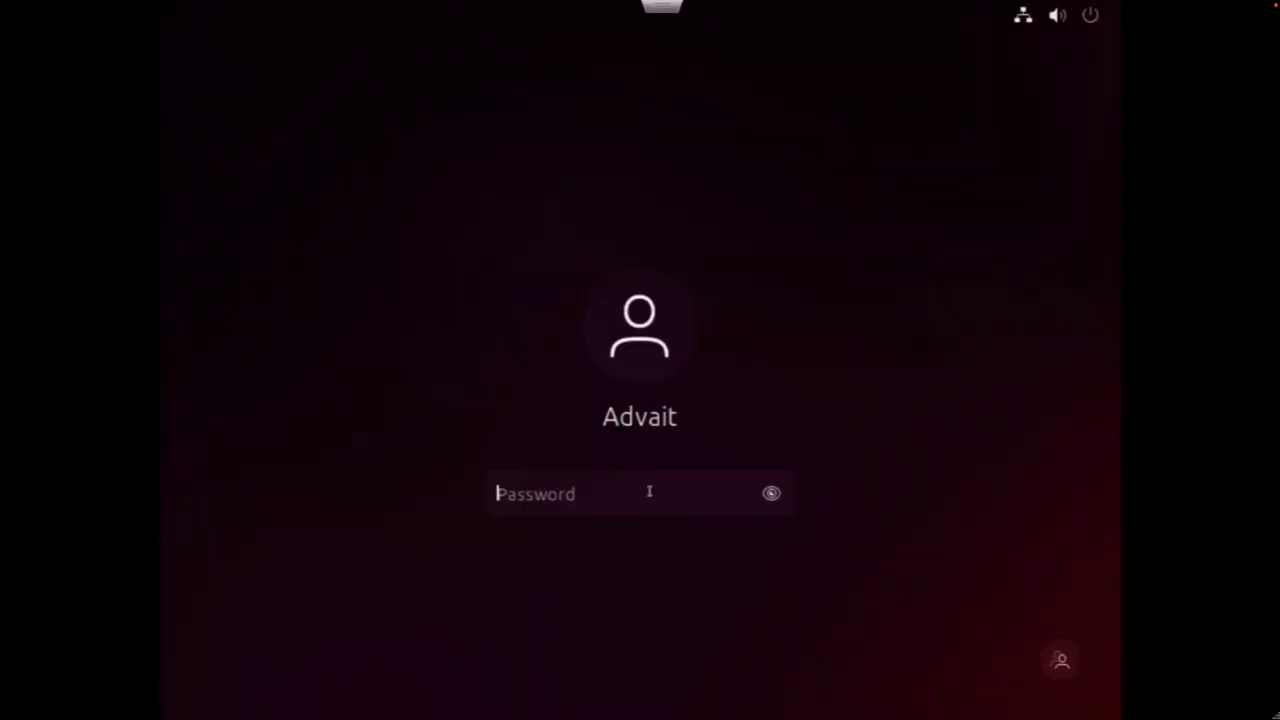
- Log in to the Ubuntu backup server and open a Terminal window
type("•••••")
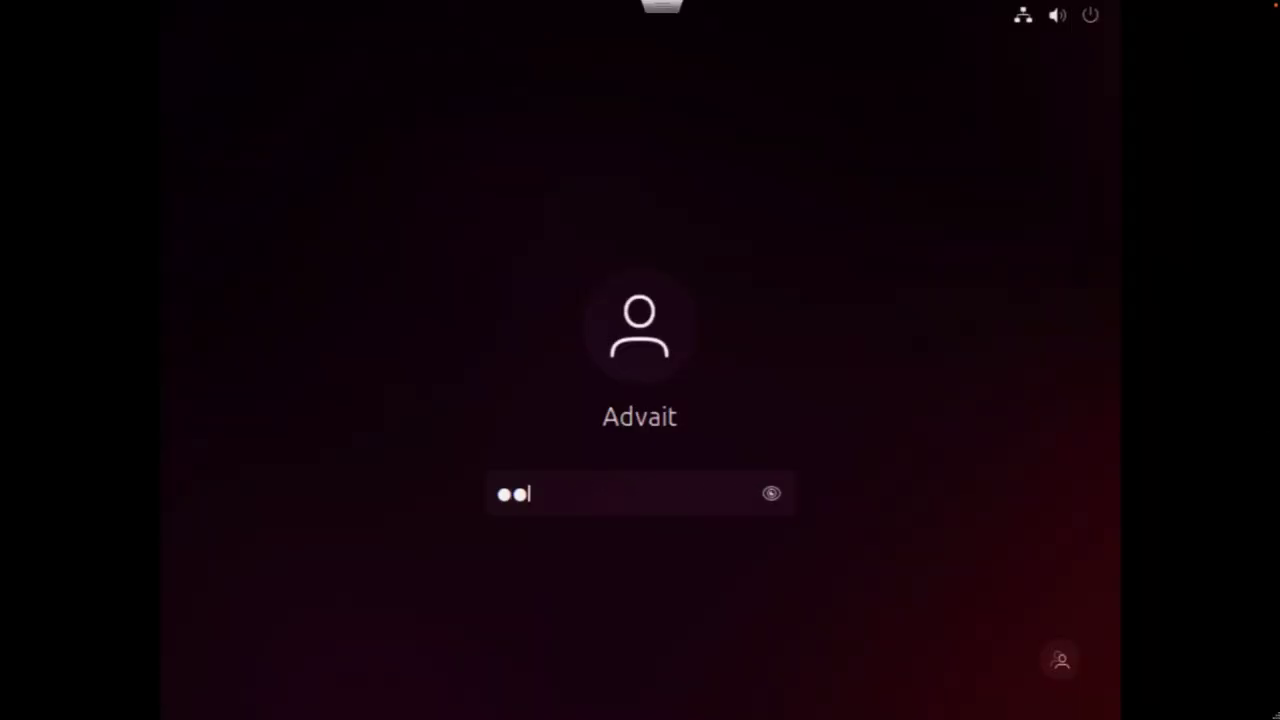
type("••")
key("Return")
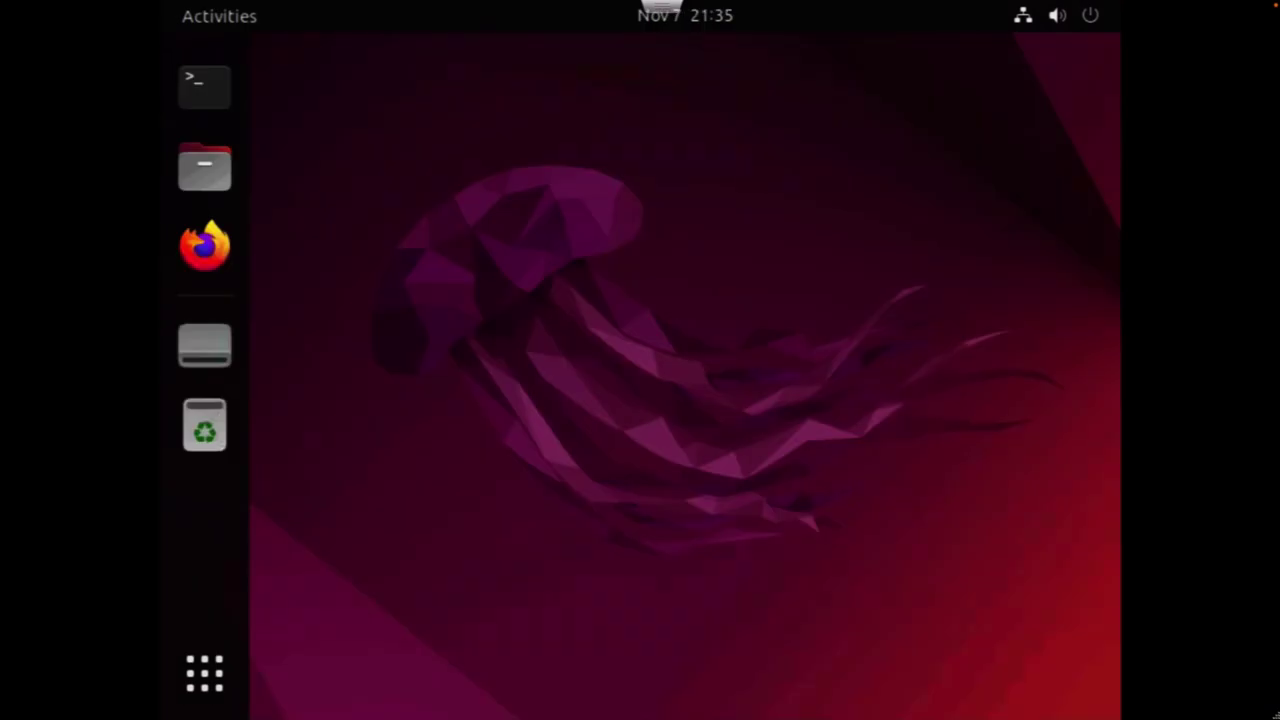
left_click(203, 85)
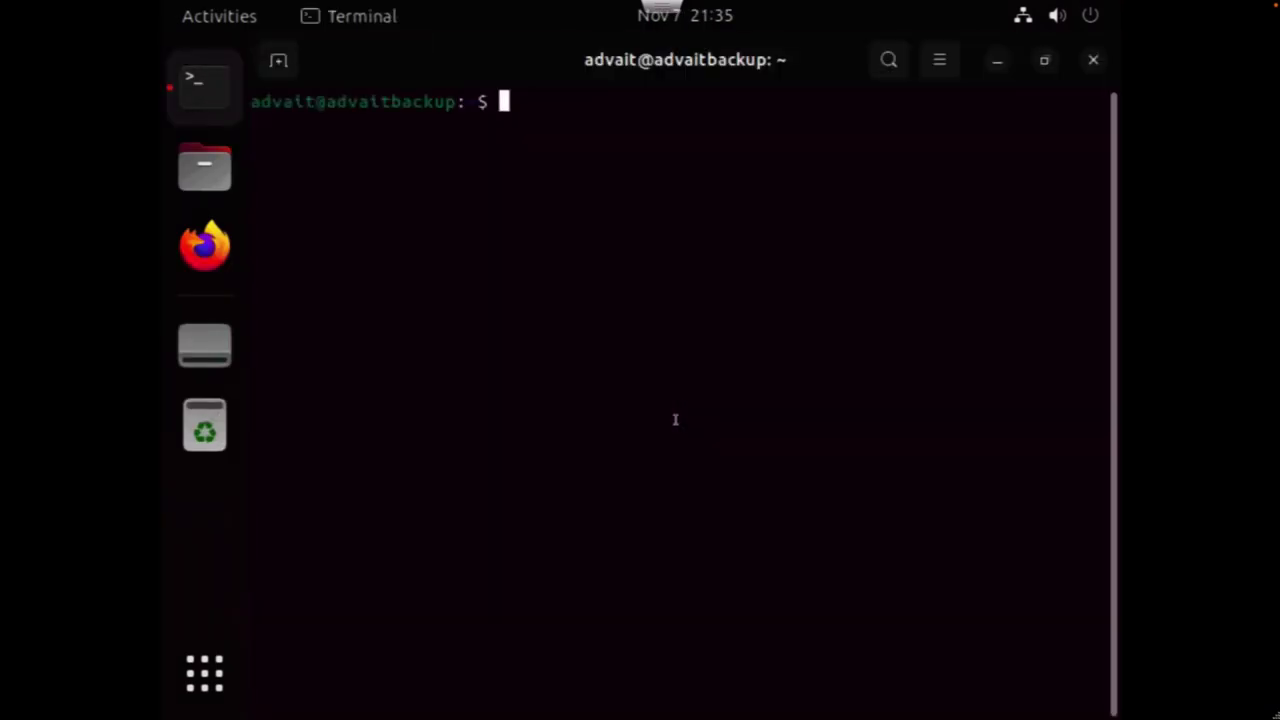
- Run sudo systemctl status ssh to confirm SSH is active and running, then clear the screen
type("sudo ")
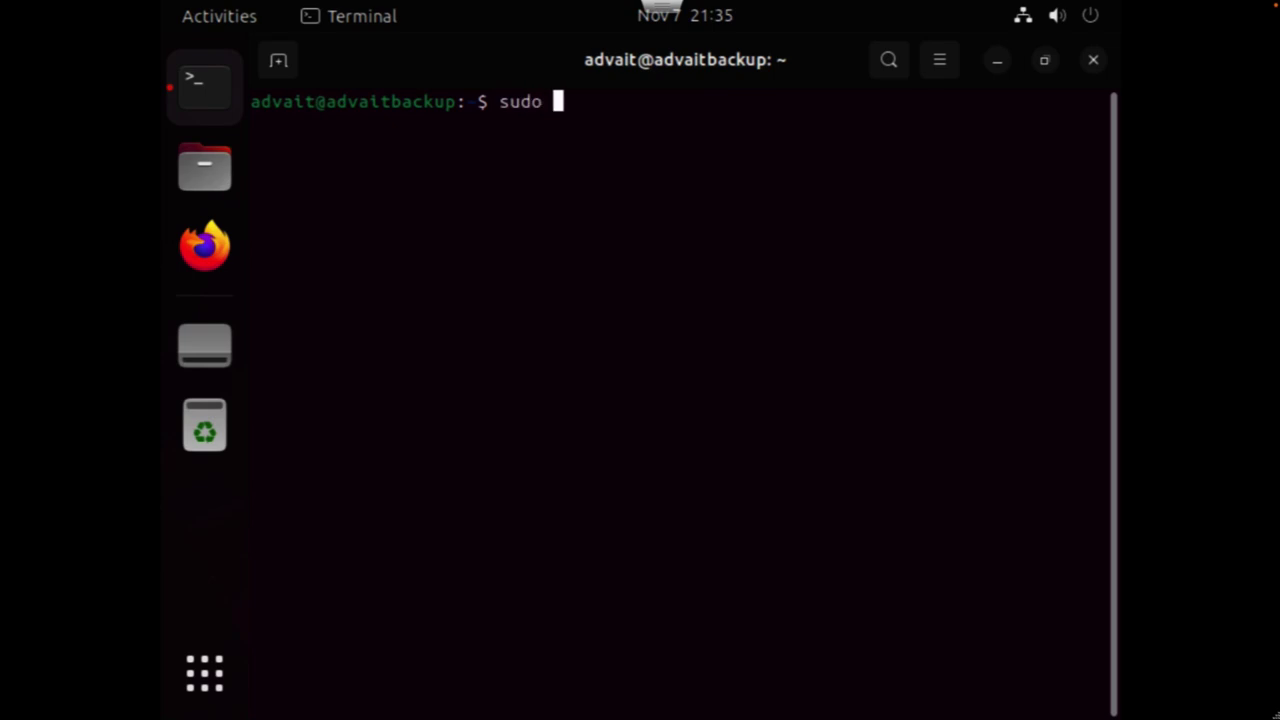
type("system")
key("BackSpace")
type("ctl")
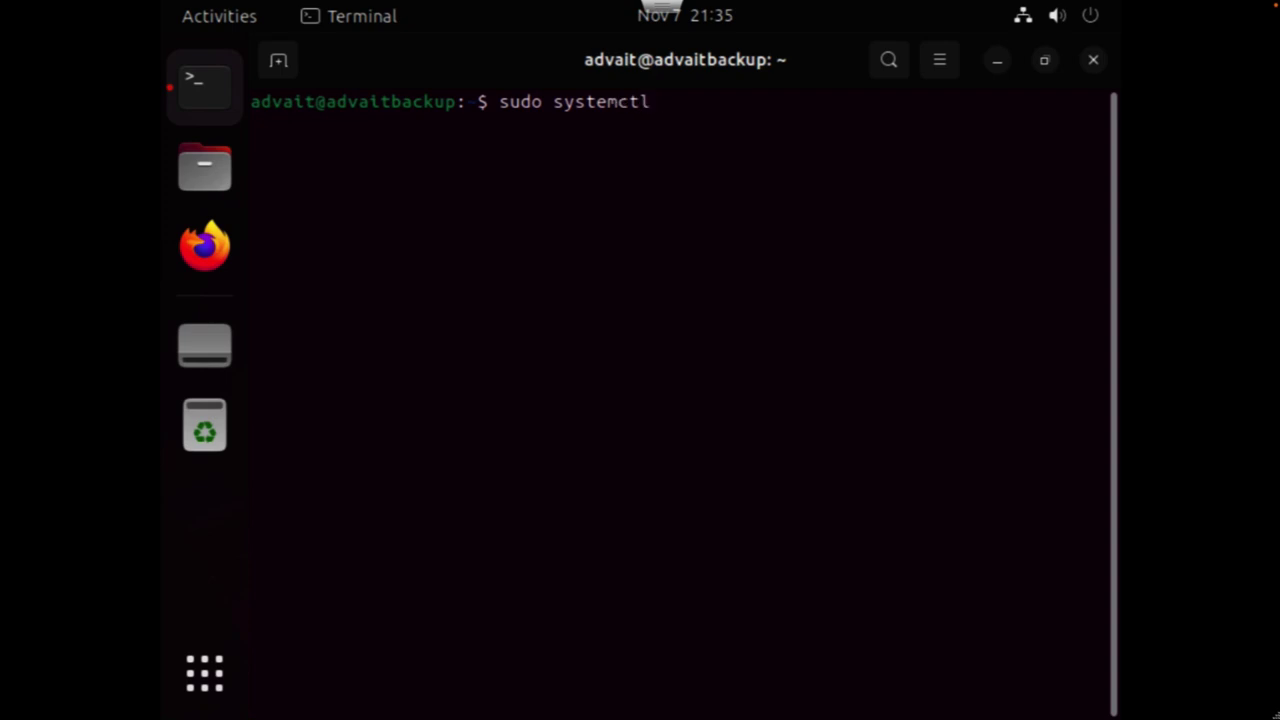
type(" status ssh")
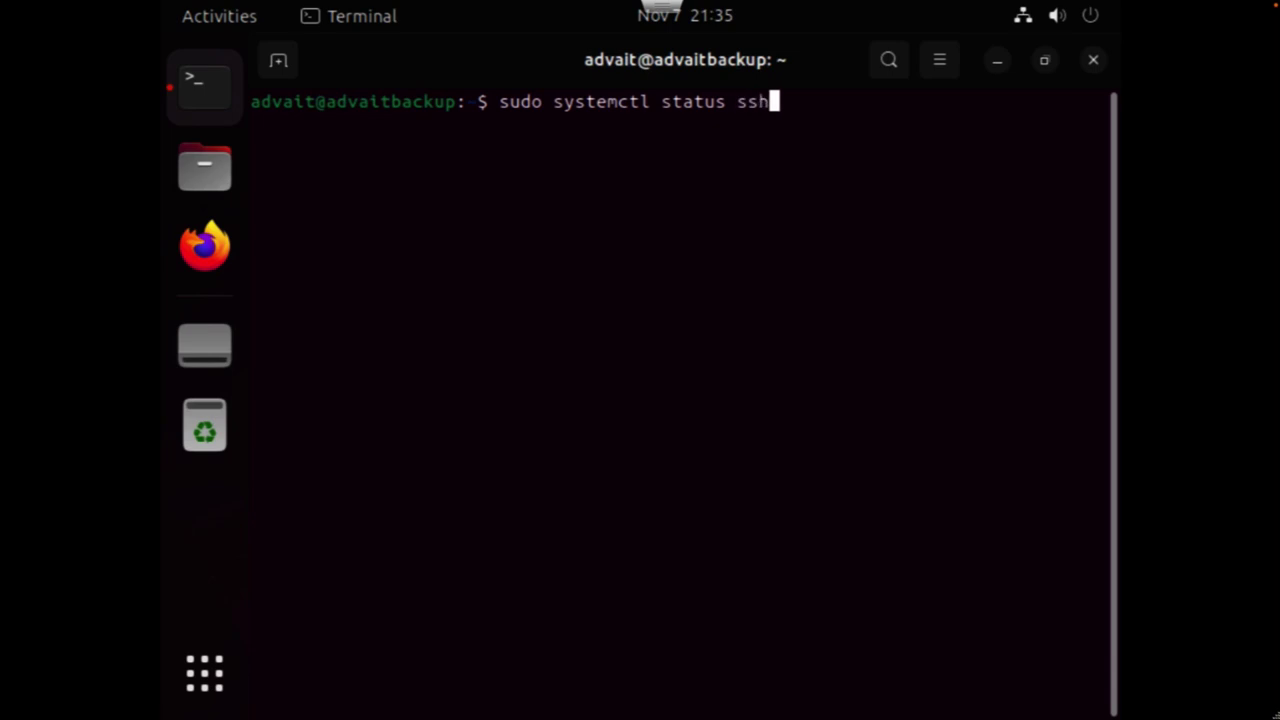
key("Return")
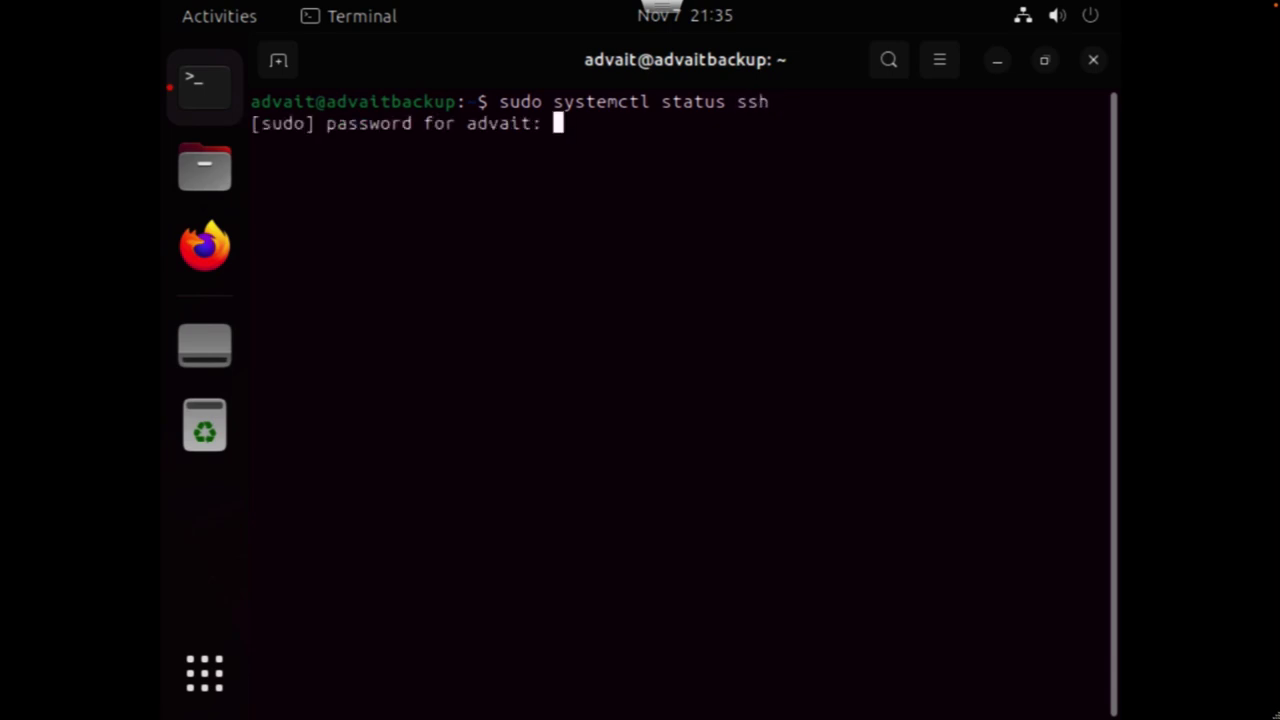
key("Return")
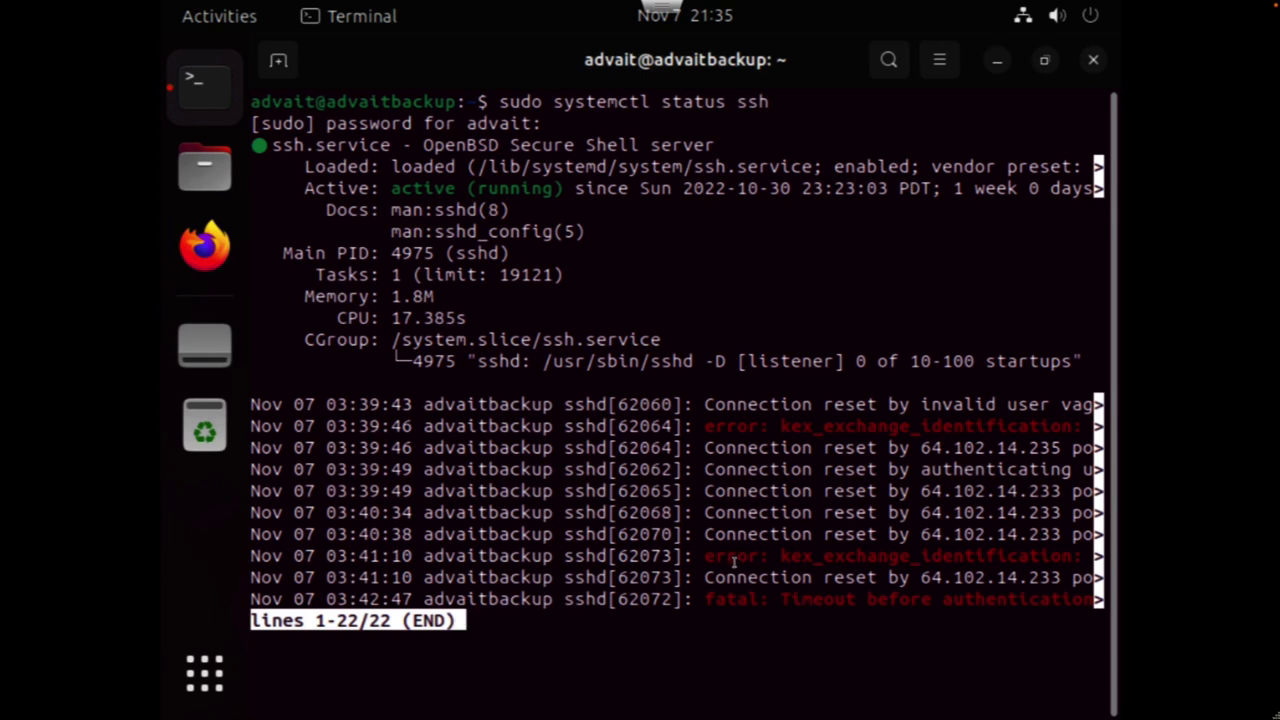
key("ctrl+z")
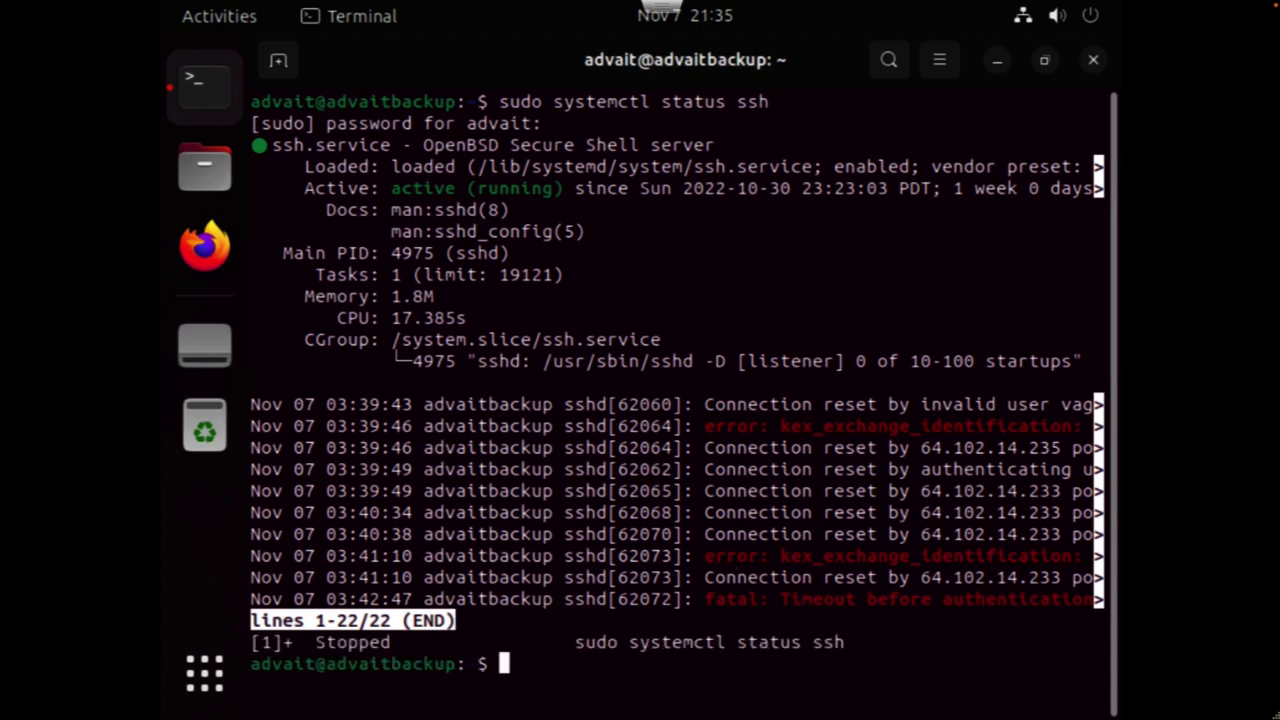
key("ctrl+l")
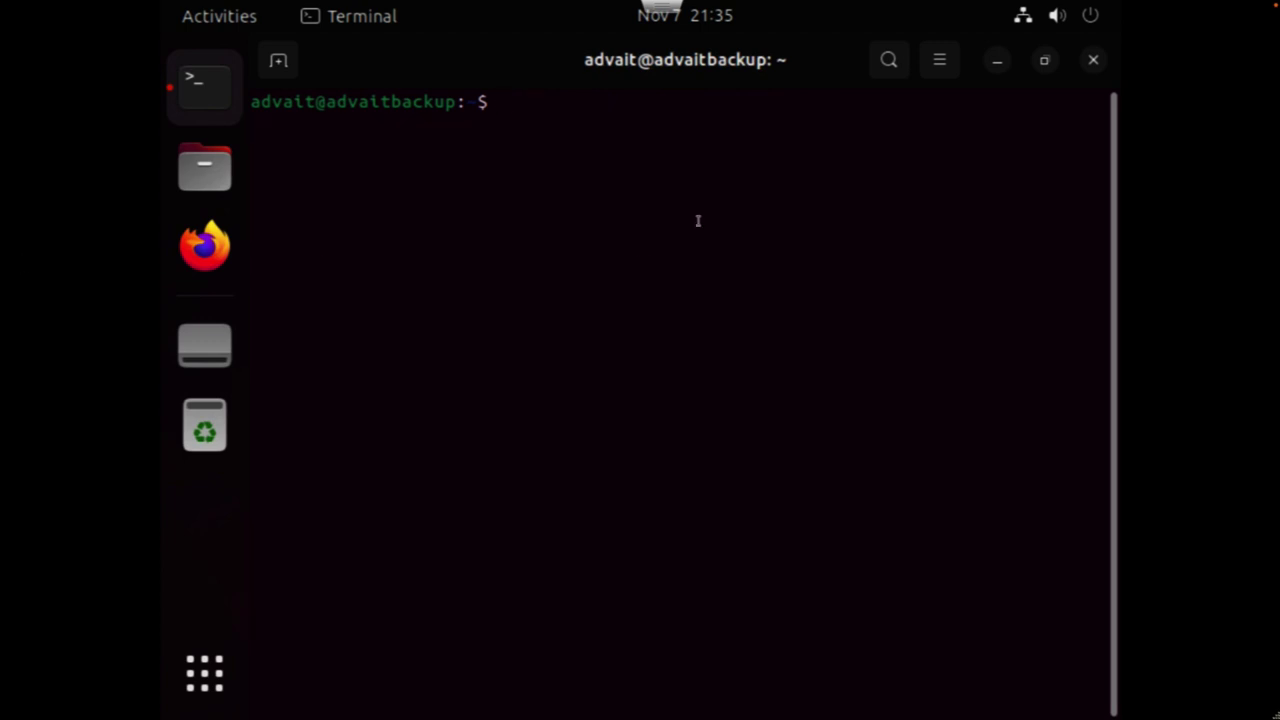
- Run rsync -version, highlight the rsync 3.2.3 version line, then clear the screen
type("rsync -version")
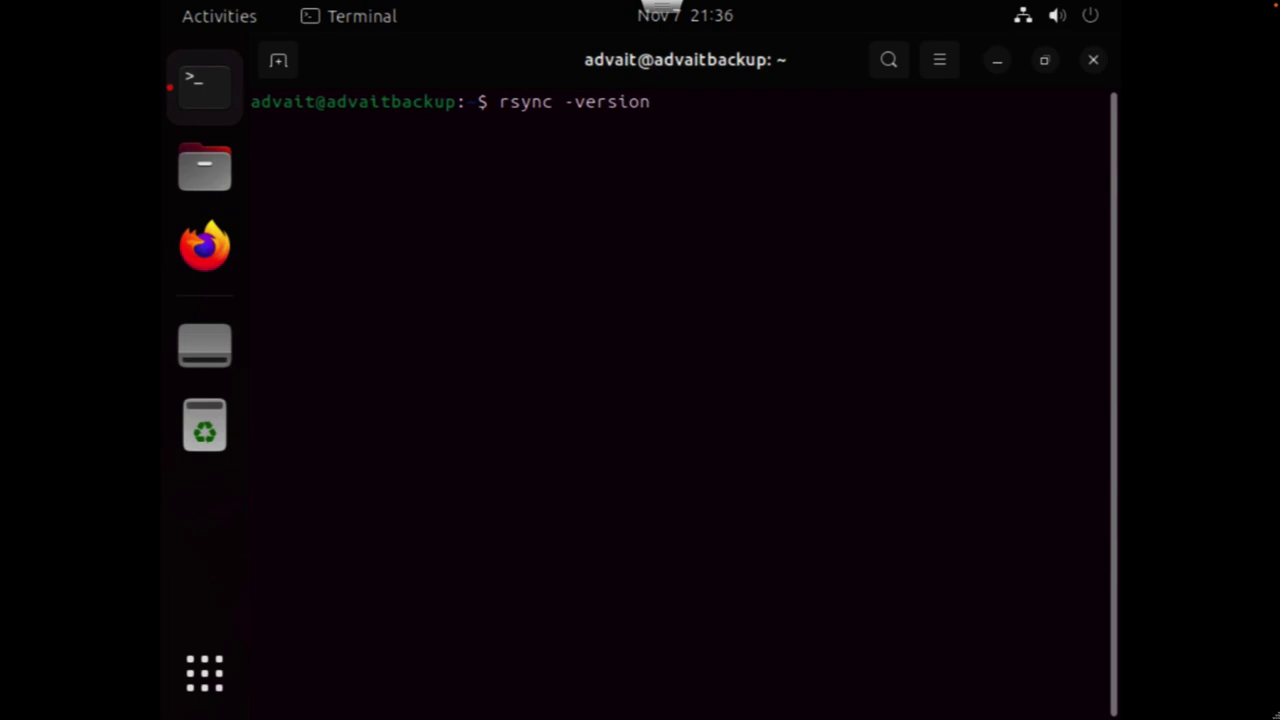
key("Return")
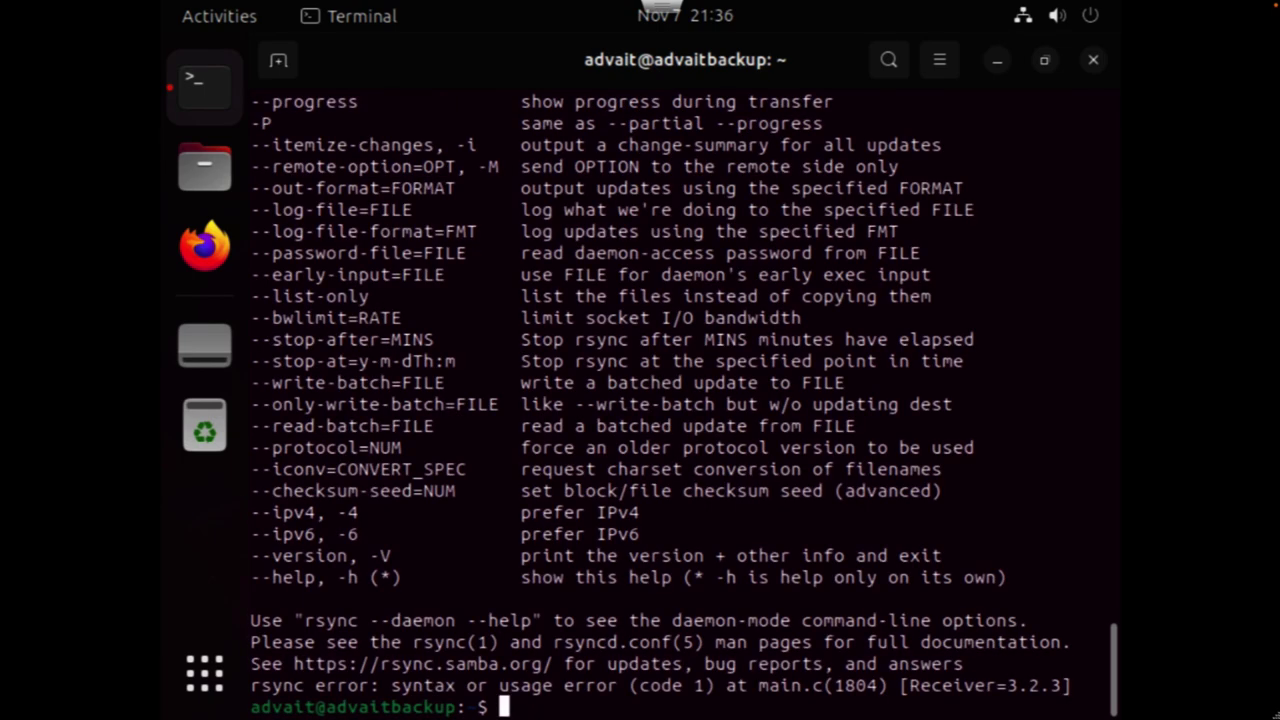
left_click_drag(1115, 655, 1088, 118)
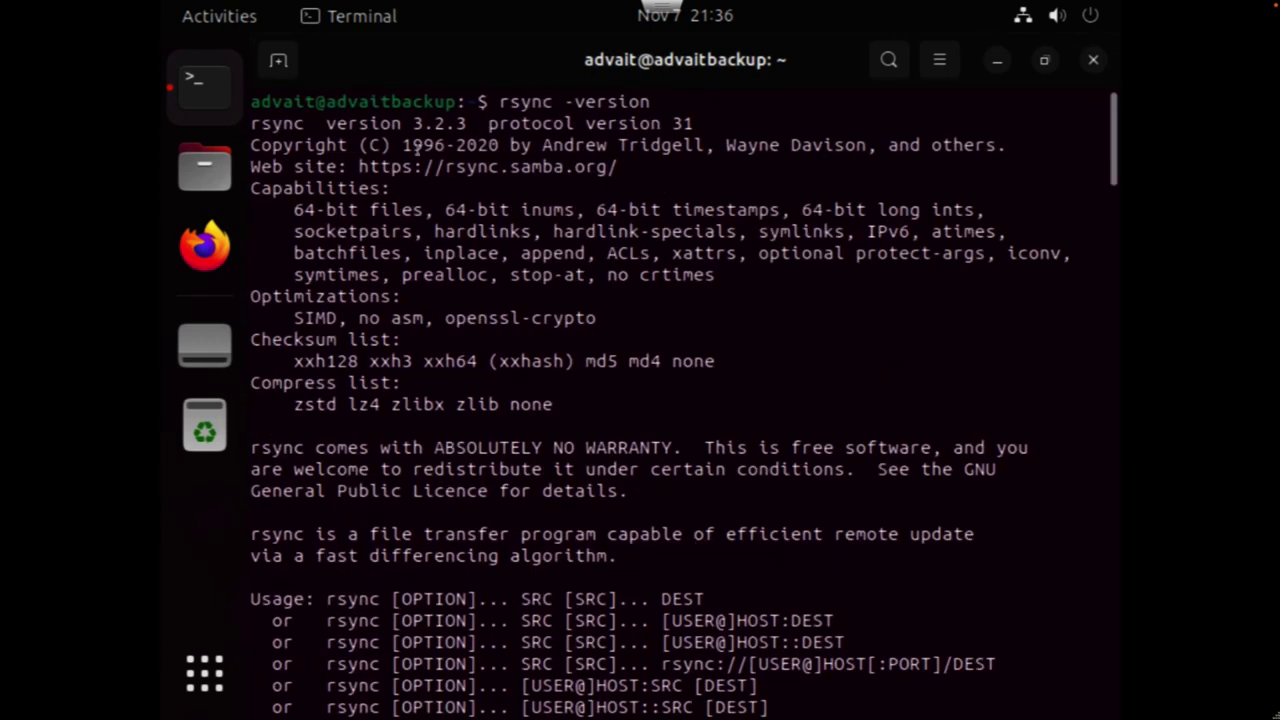
left_click_drag(250, 123, 701, 124)
key("ctrl+l")
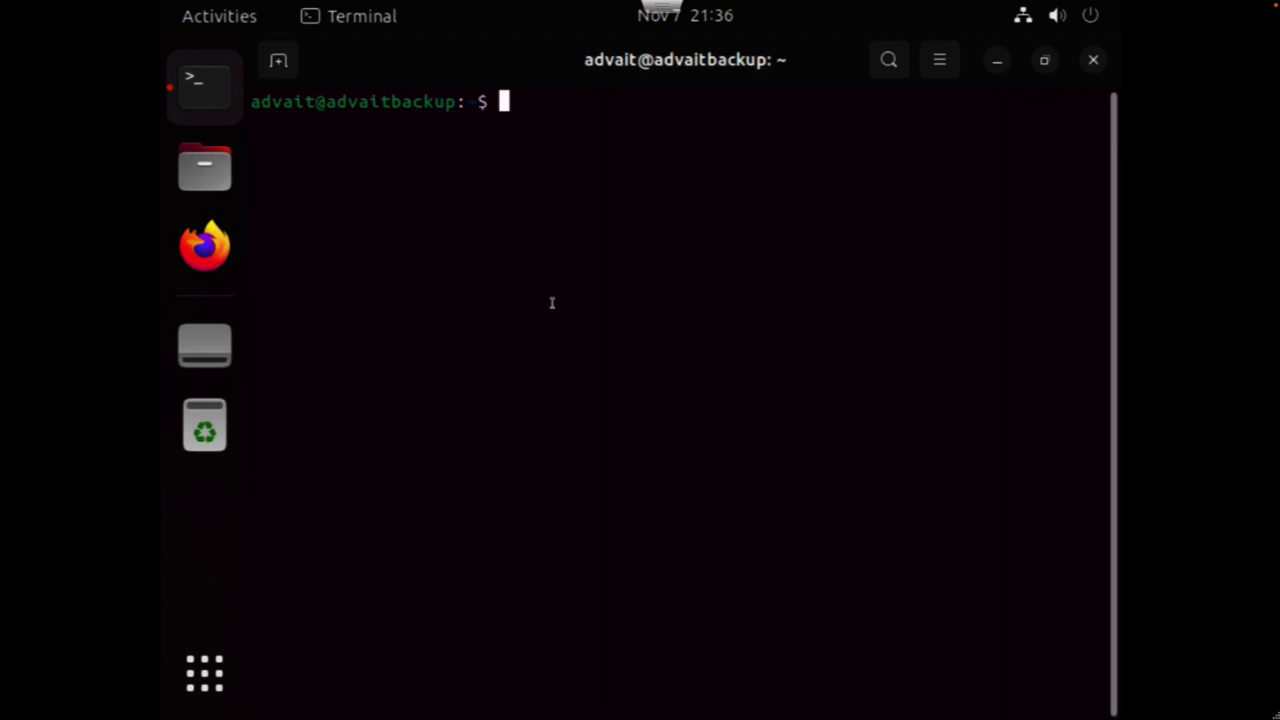
- Run localectl list-locales | grep -i c.utf to confirm C.UTF-8 is listed, then clear the screen
type("localect")
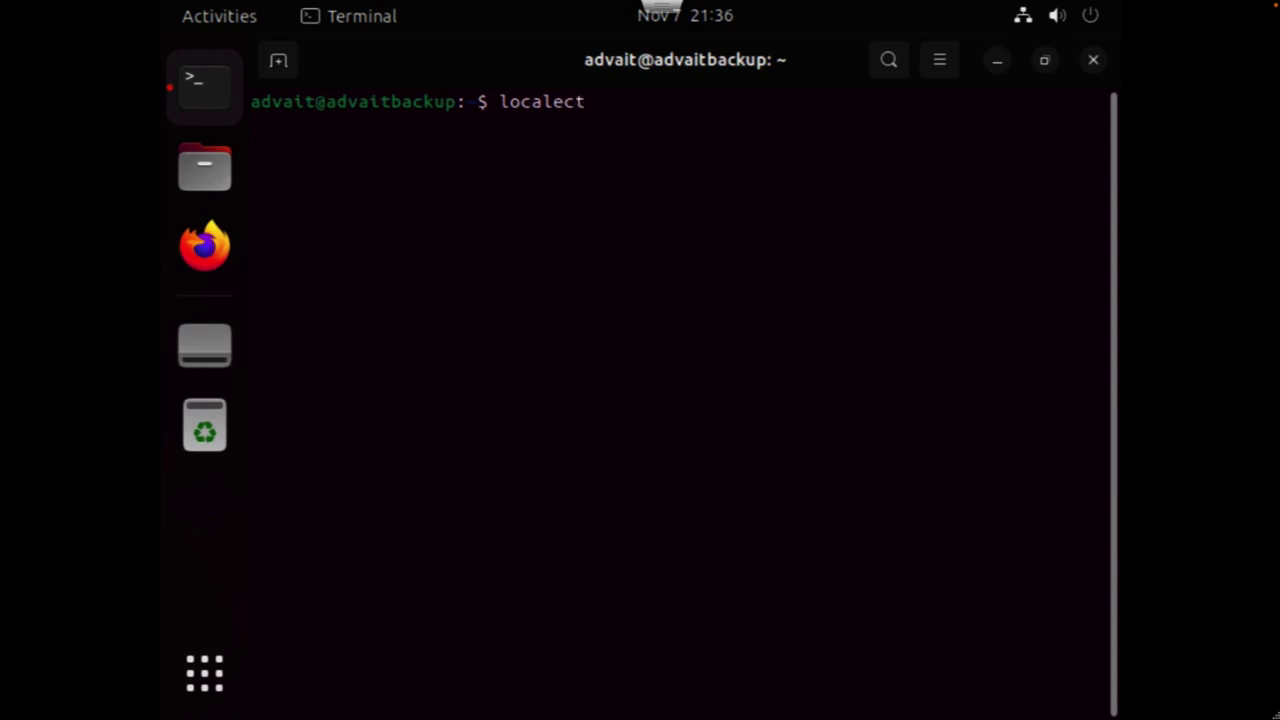
type("l list-locales")
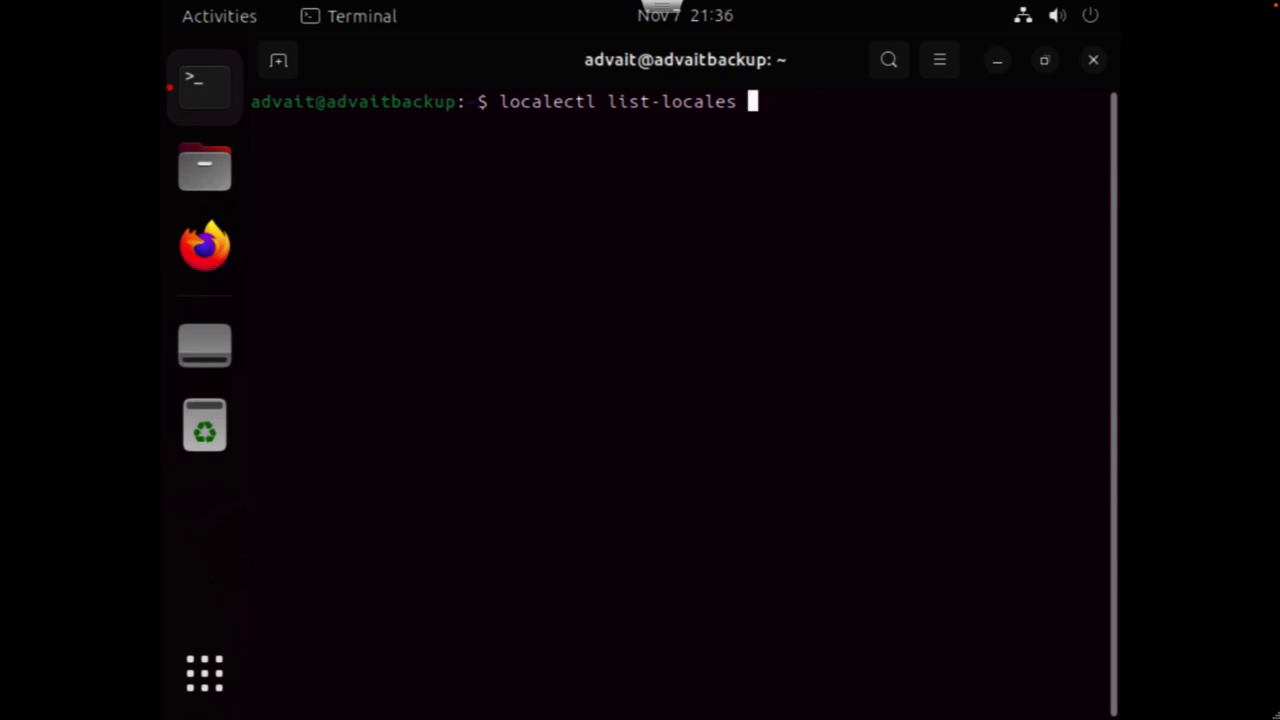
type(" | grep ")
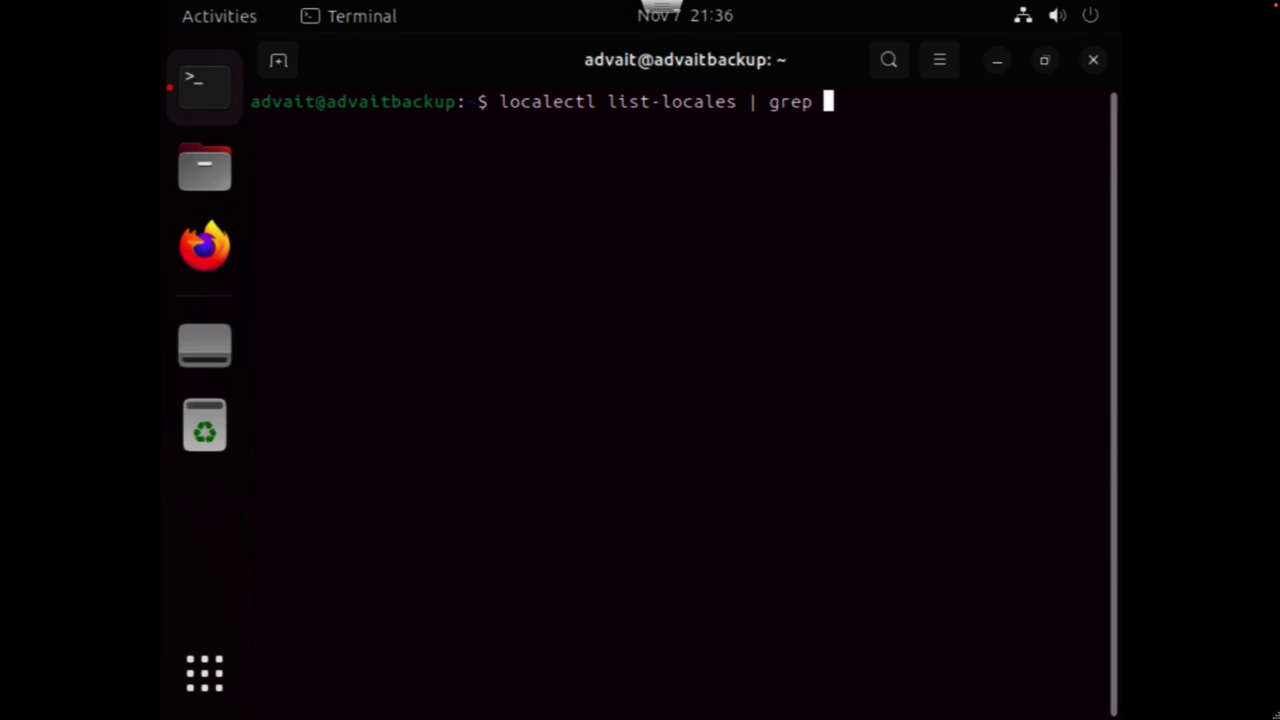
type("-i c.utf")
key("Return")
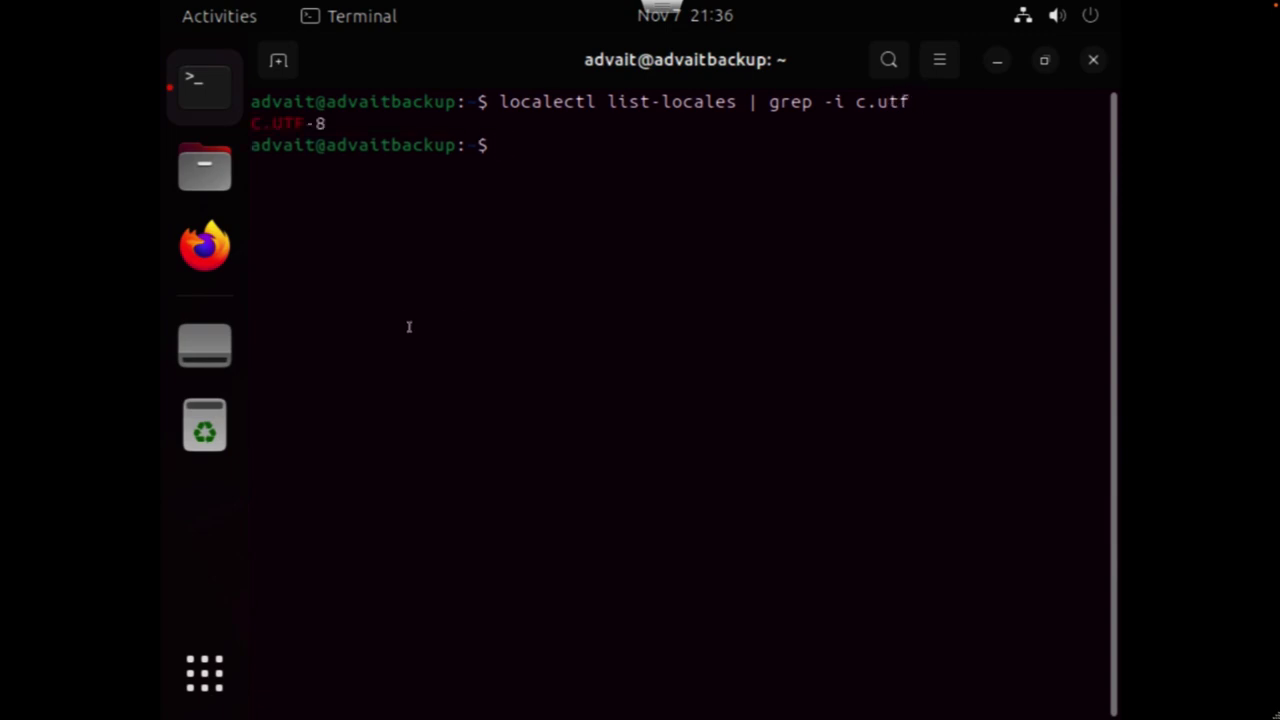
key("ctrl+l")
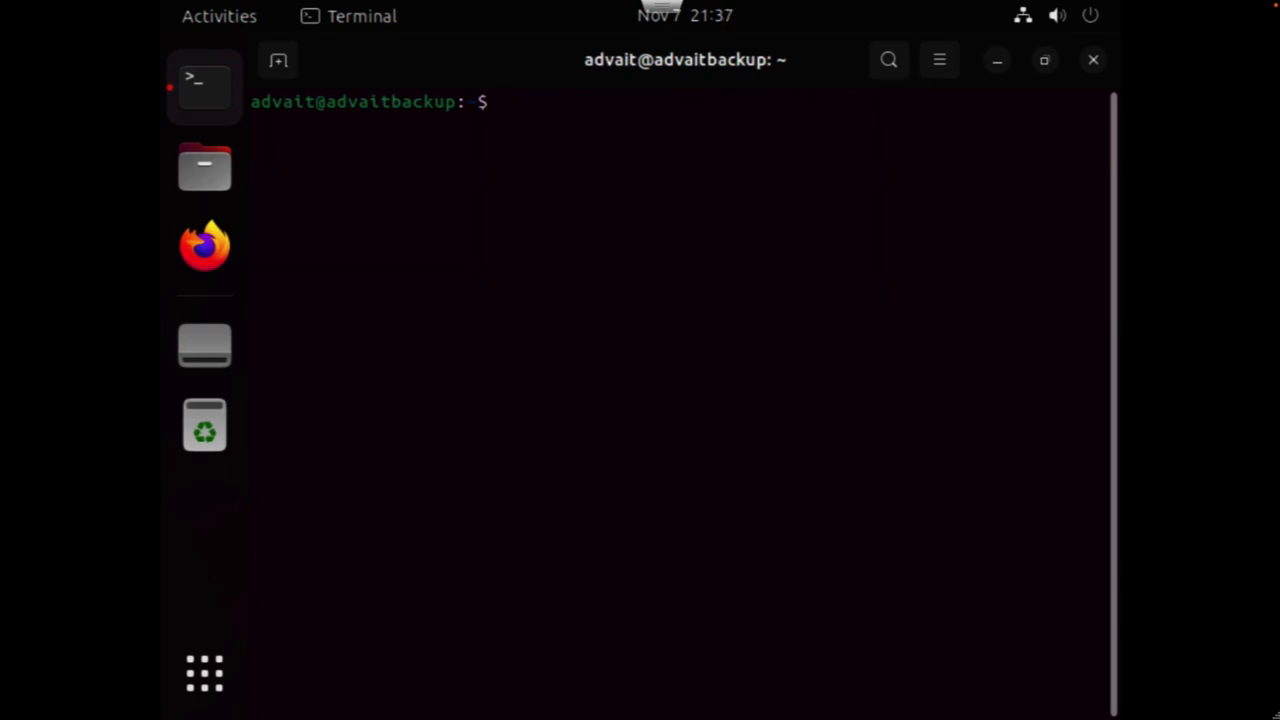
- Open /etc/ssh/sshd_config in nano, locate the second Subsystem sftp line, and exit back to the shell
type("nano /etc/s")
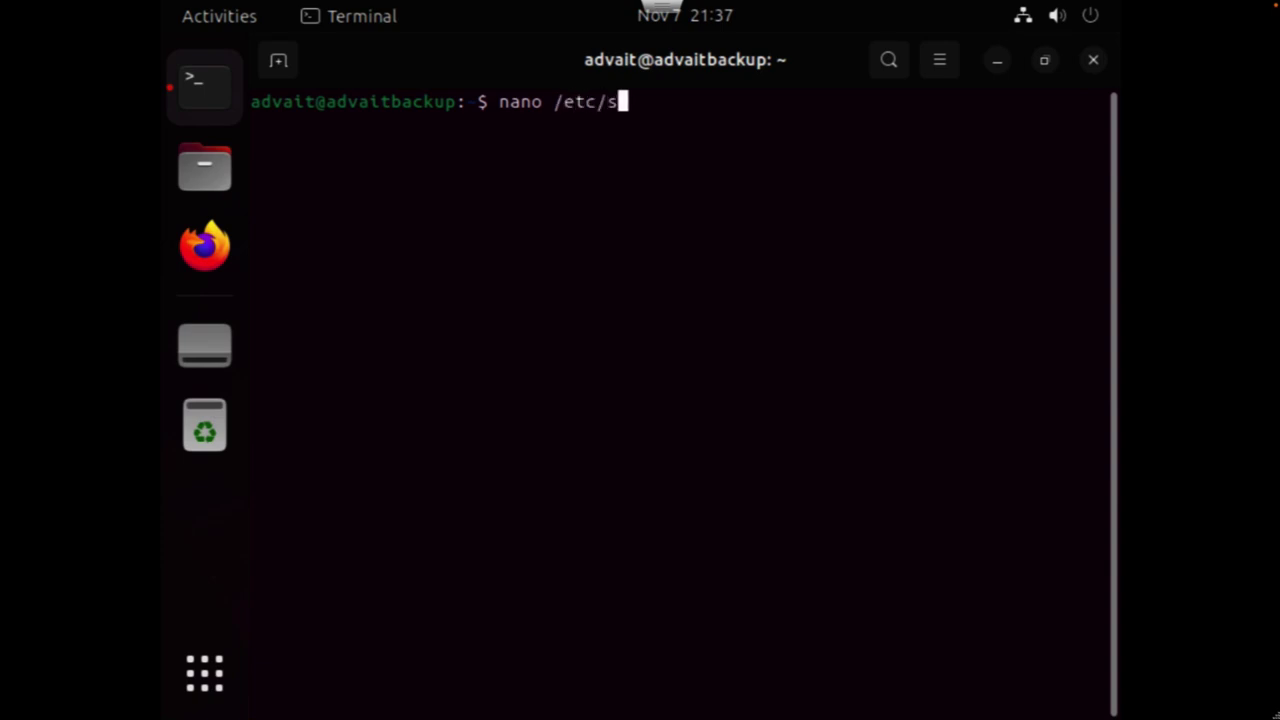
type("sh/sshd")
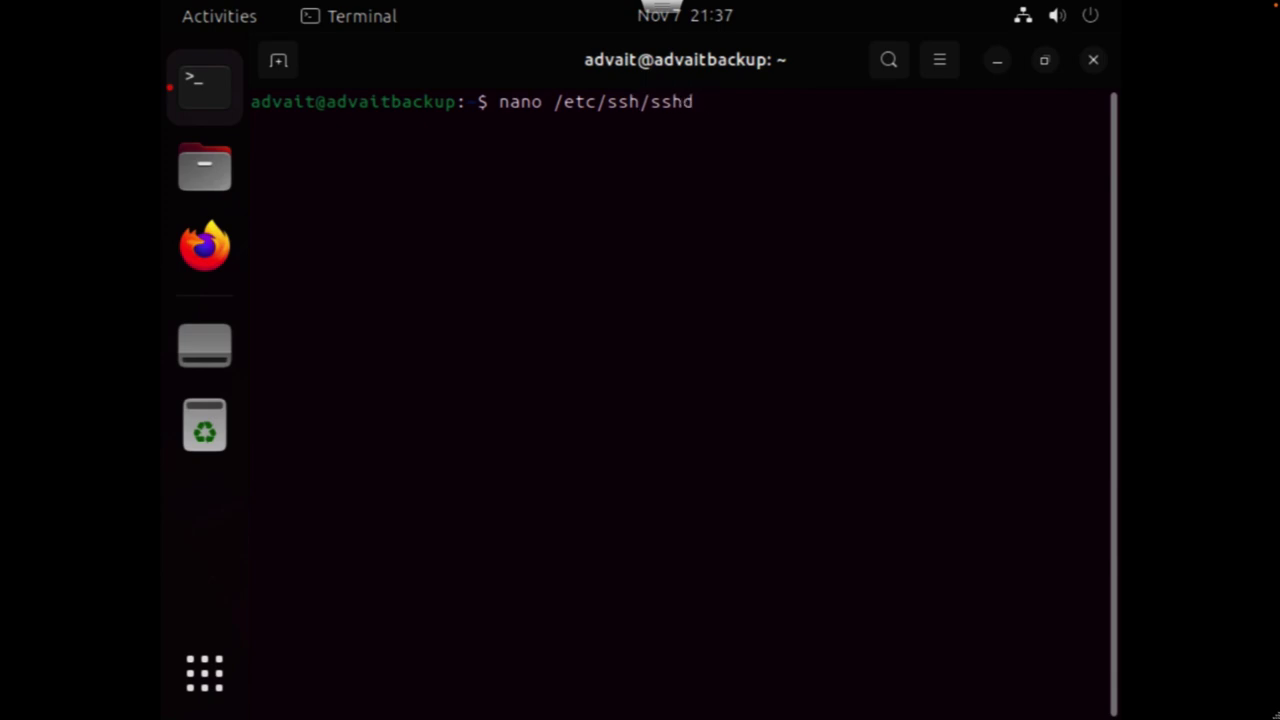
type("_config")
key("Return")
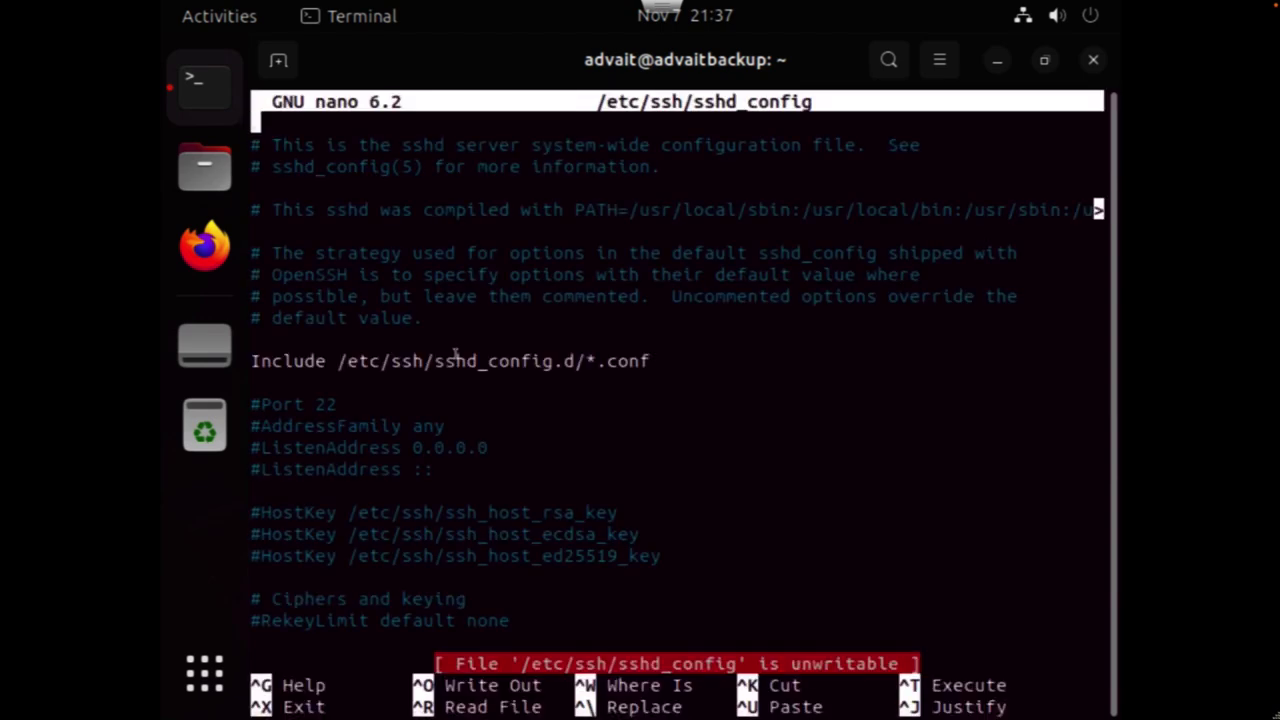
key("Down")
key("Down")
key("Down")
key("Down")
key("Down")
key("Down")
key("Down")
key("Down")
key("Down")
key("Down")
key("Down")
key("Down")
key("Down")
key("Down")
key("Down")
key("Down")
key("Down")
key("Down")
key("Down")
key("Down")
key("Down")
key("Down")
key("Down")
key("Down")
key("Down")
key("Down")
key("Down")
key("Down")
key("Down")
key("Down")
key("Down")
key("Down")
key("Down")
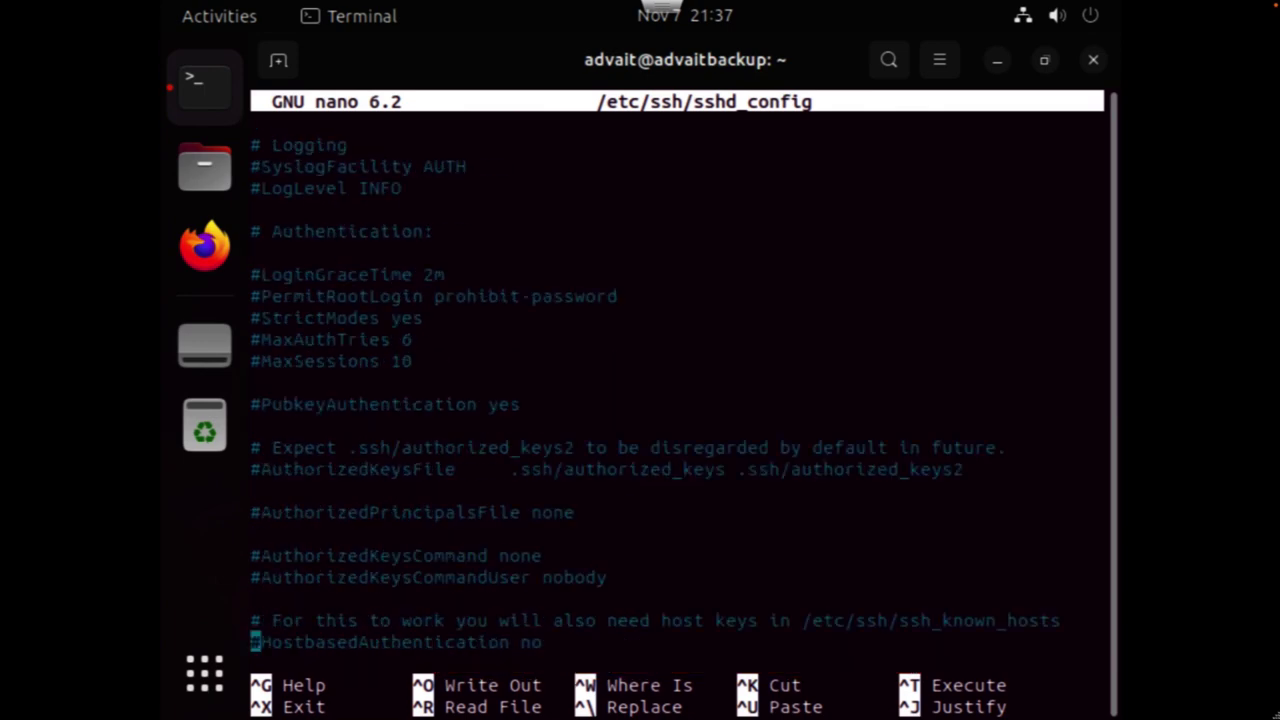
key("Down")
key("Down")
key("Down")
key("Down")
key("Down")
key("Down")
key("Down")
key("Down")
key("Down")
key("Down")
key("Down")
key("Down")
key("Down")
key("Down")
key("Down")
key("Down")
key("Down")
key("Down")
key("Down")
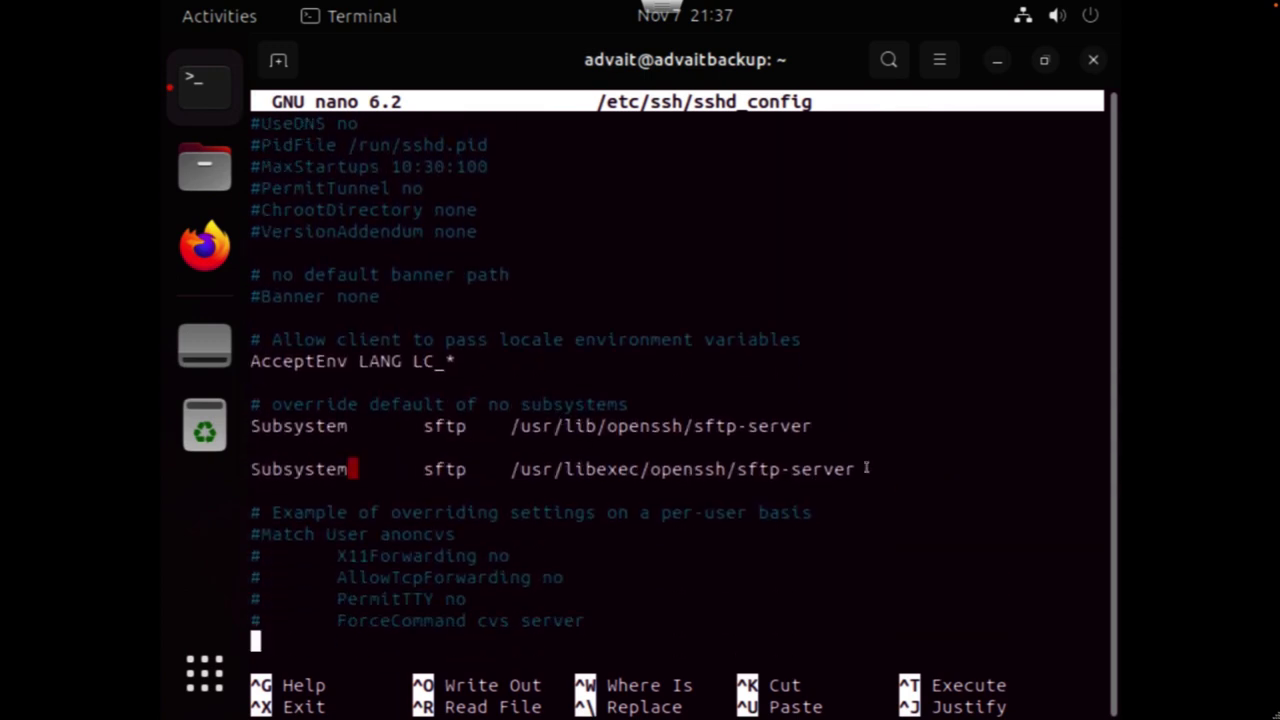
left_click_drag(848, 469, 250, 469)
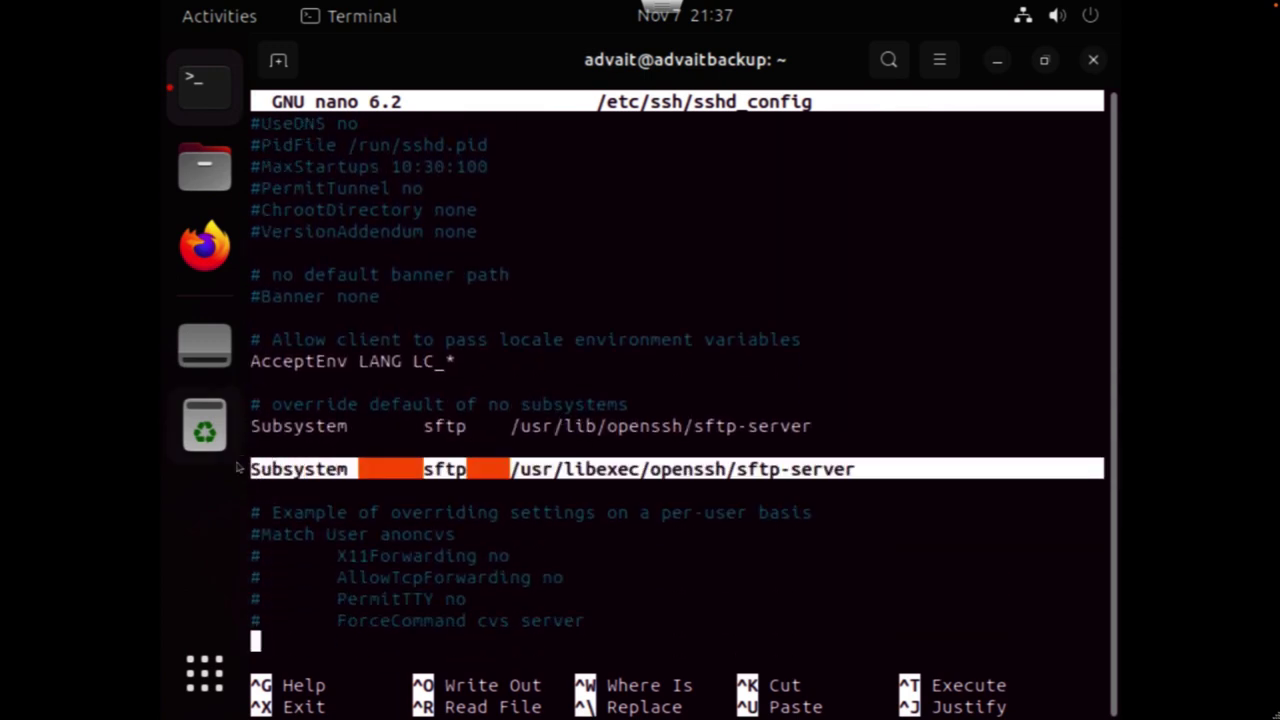
key("Up")
key("Up")
key("Up")
key("Up")
key("Up")
key("Up")
key("Up")
key("Up")
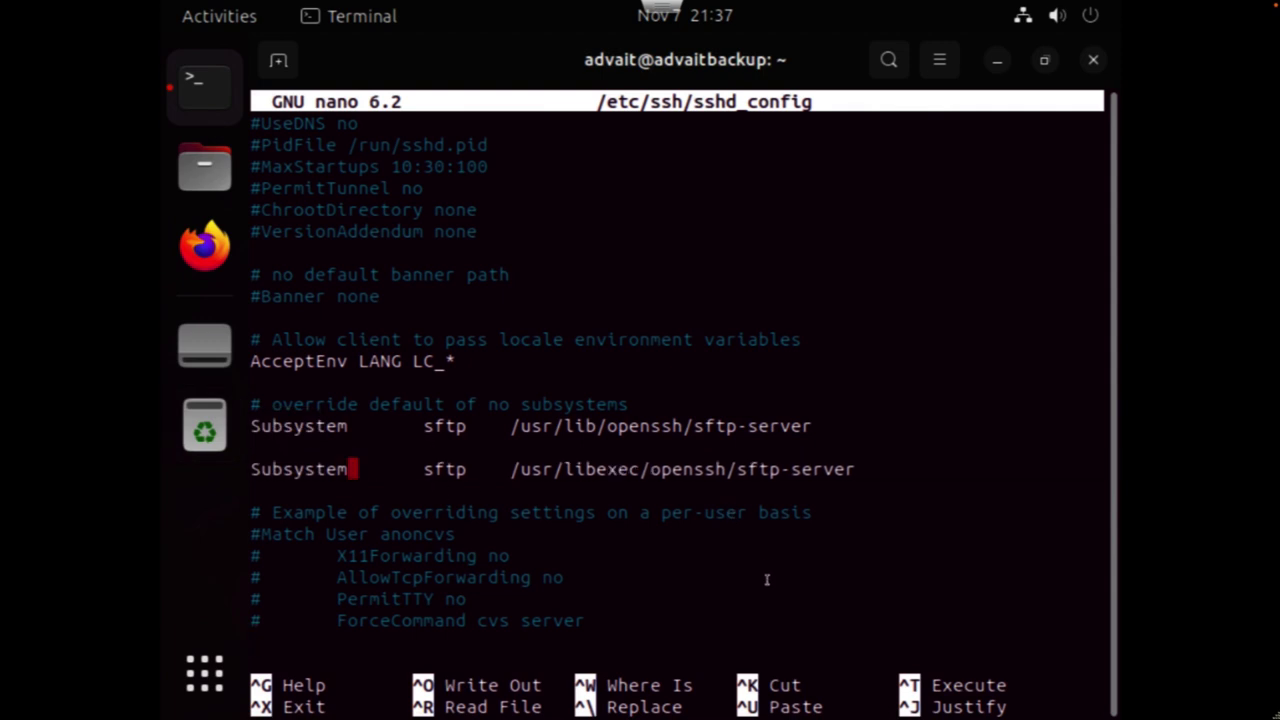
key("ctrl+x")
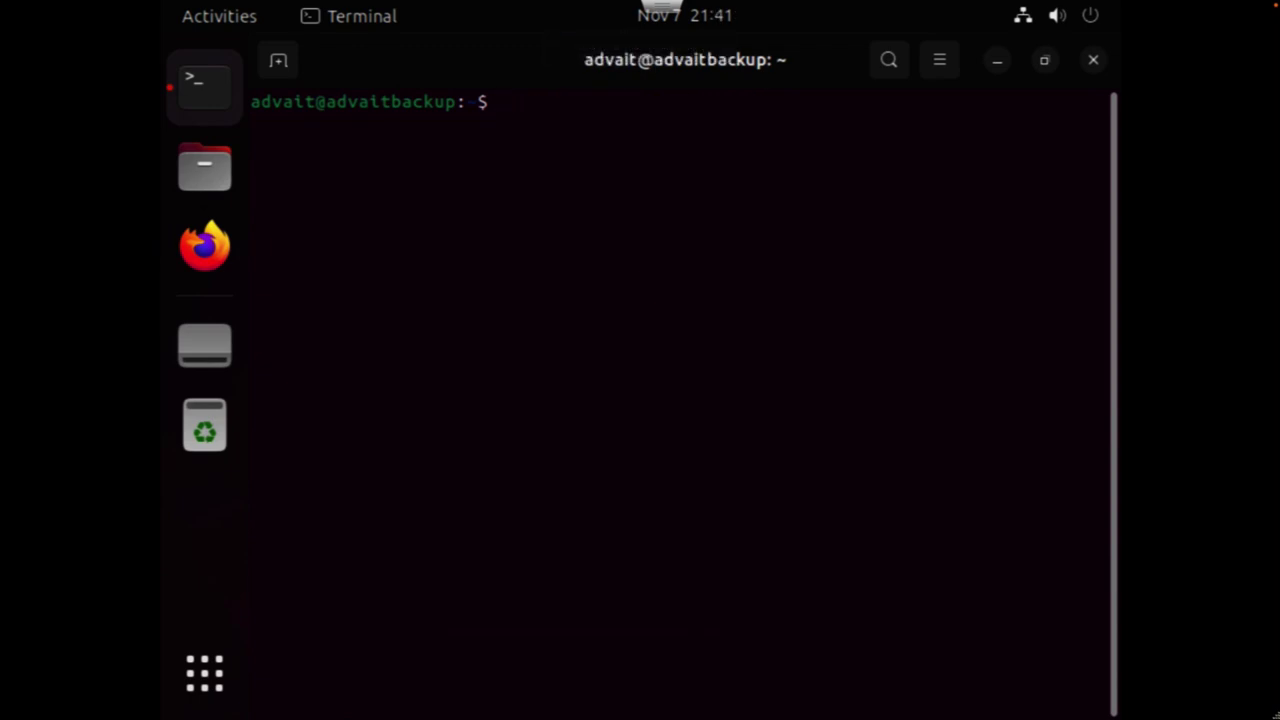
- Check the nfs-kernel-server service status and quit the status view
type("service nfs-kernel")
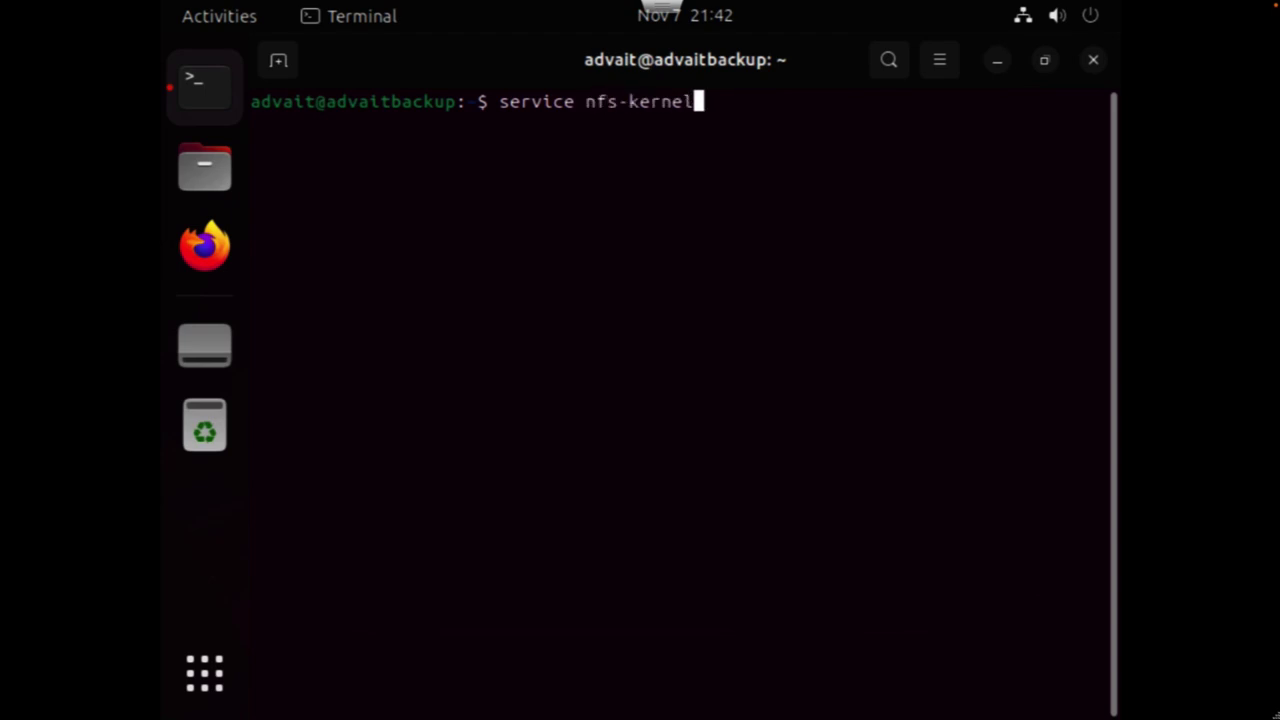
type("-server stat")
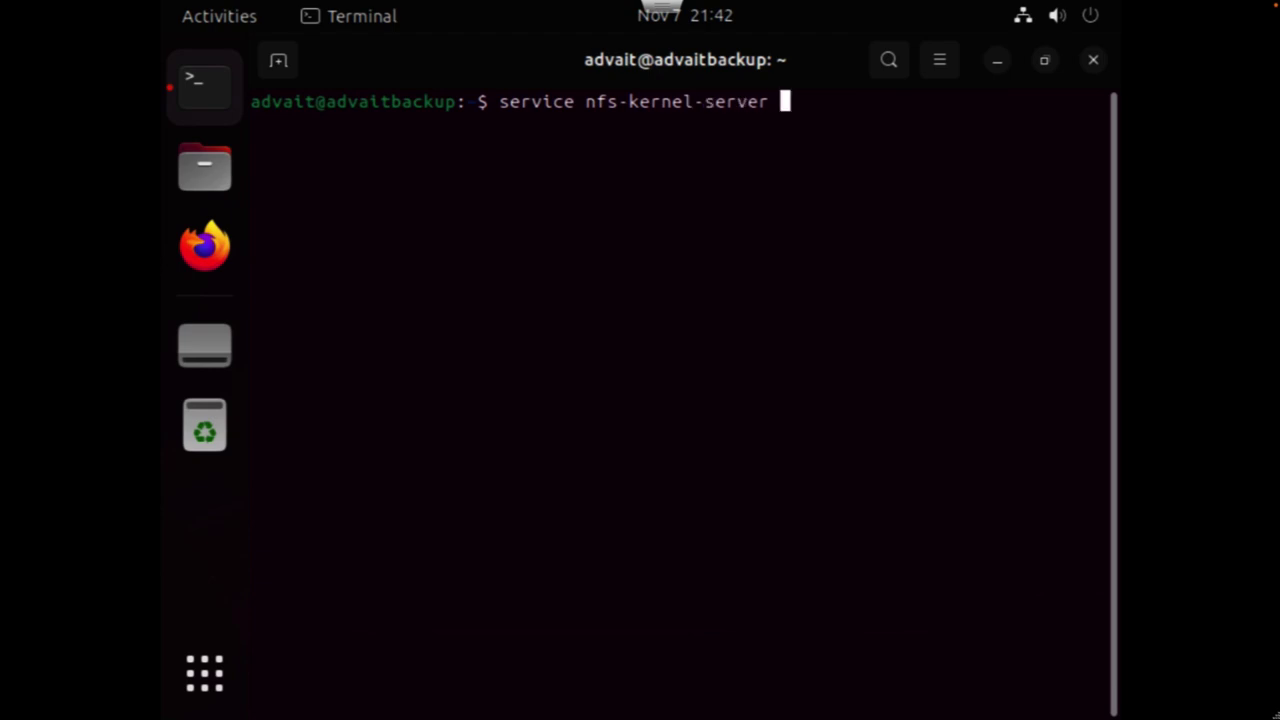
type("us")
key("Return")
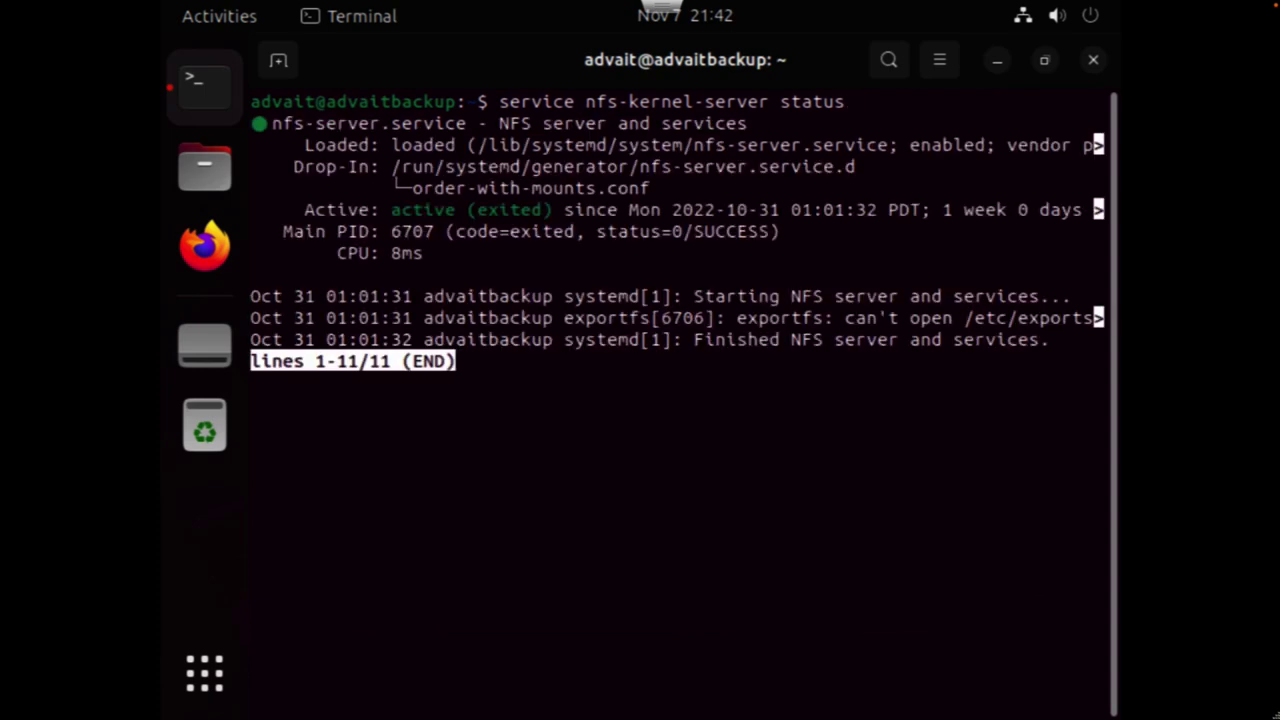
key("q")
key("Return")
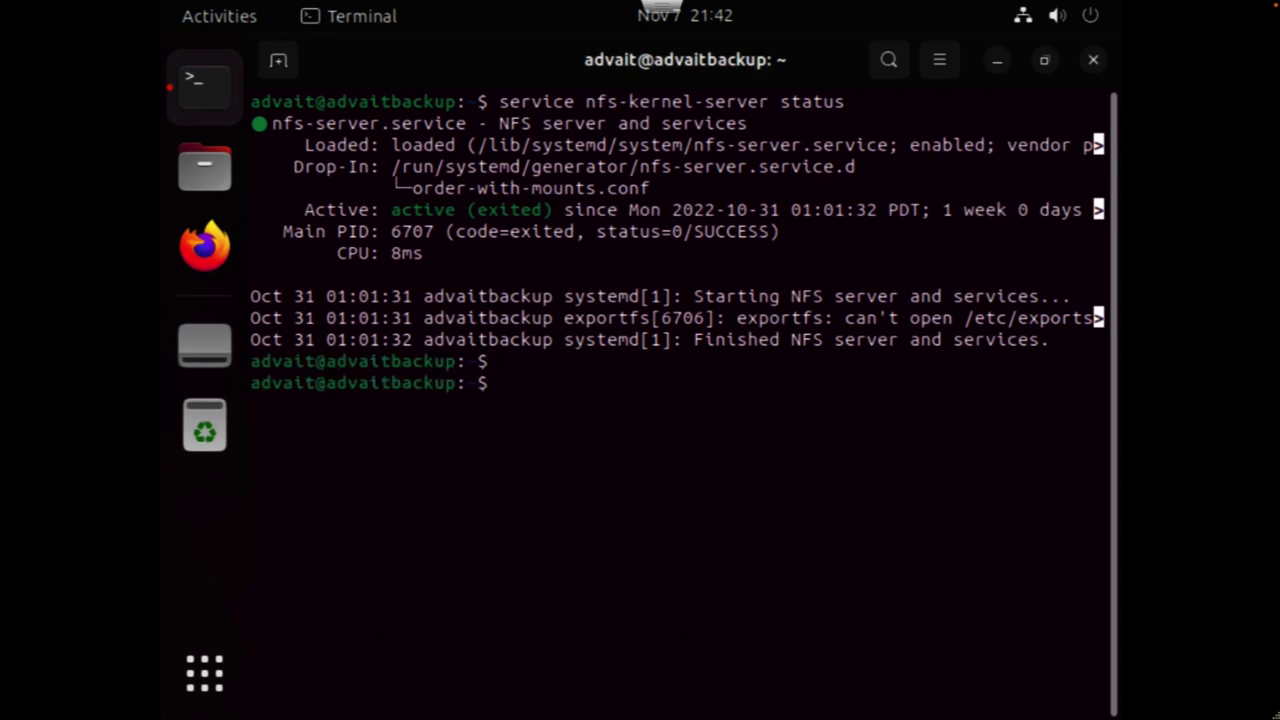
key("Return")
key("Return")
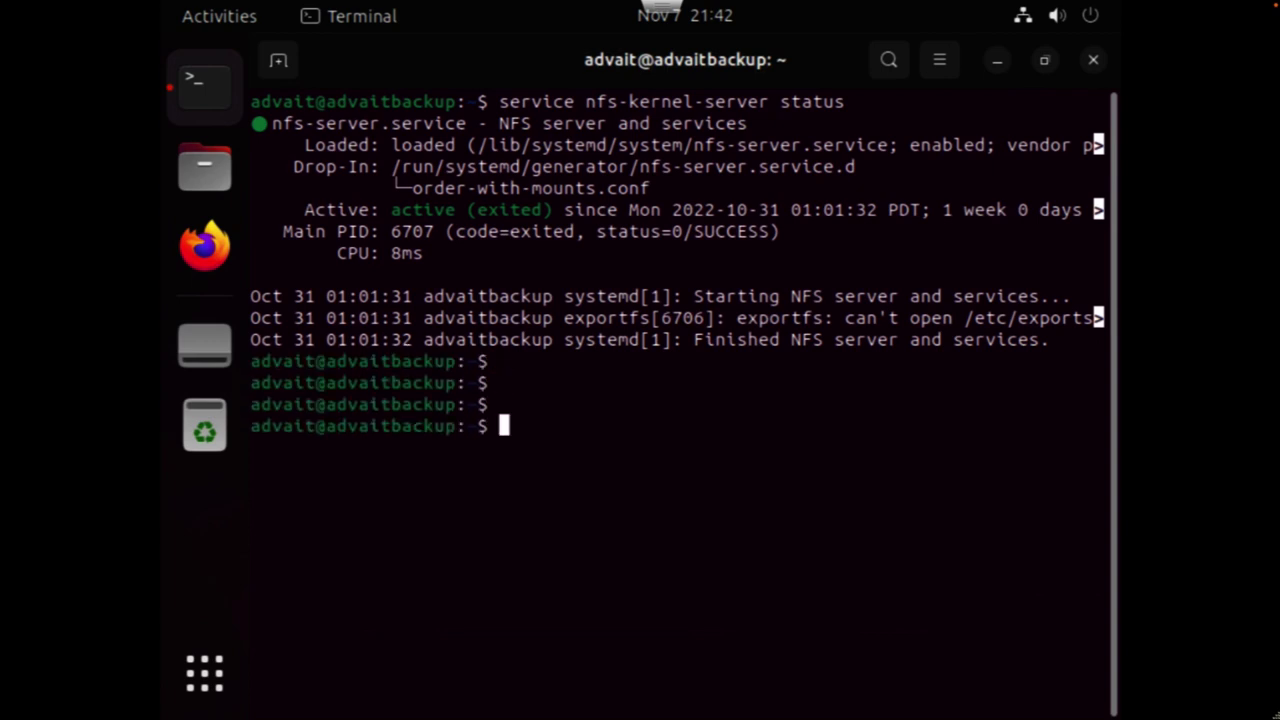
- Print the working directory, then change into /data/automation/cluster1
type("pwd")
key("Return")
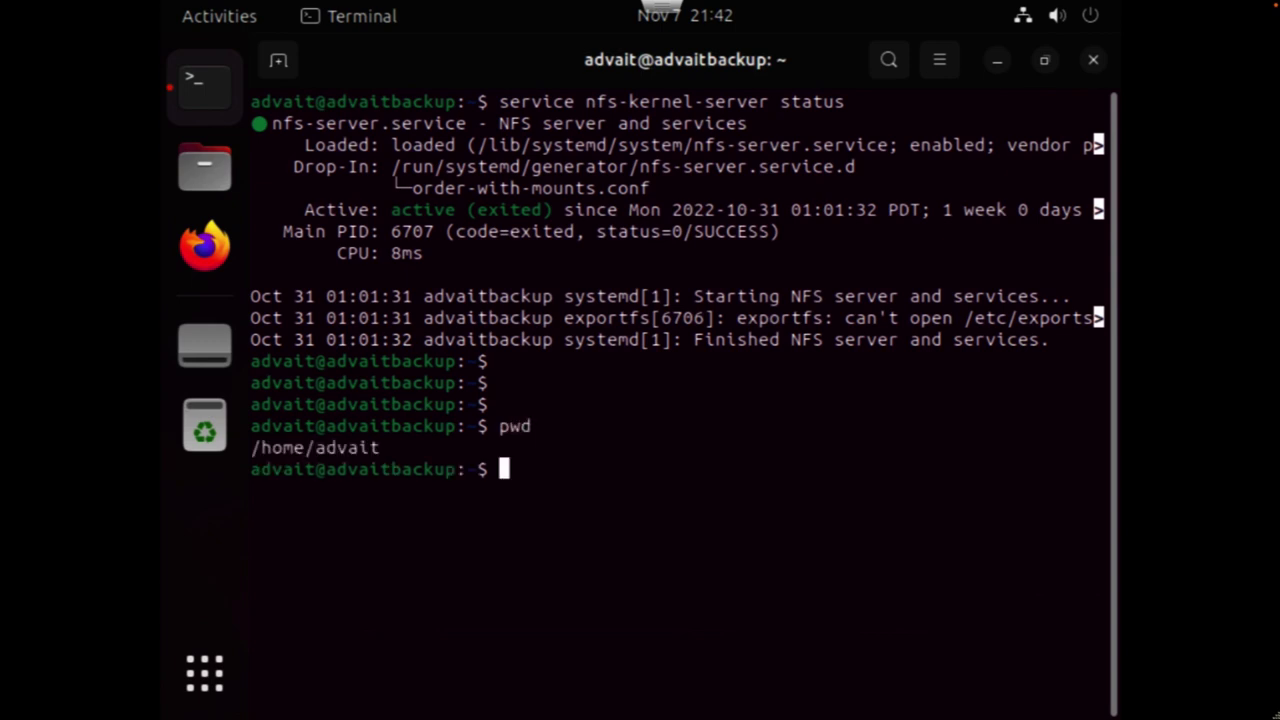
type("cd /data")
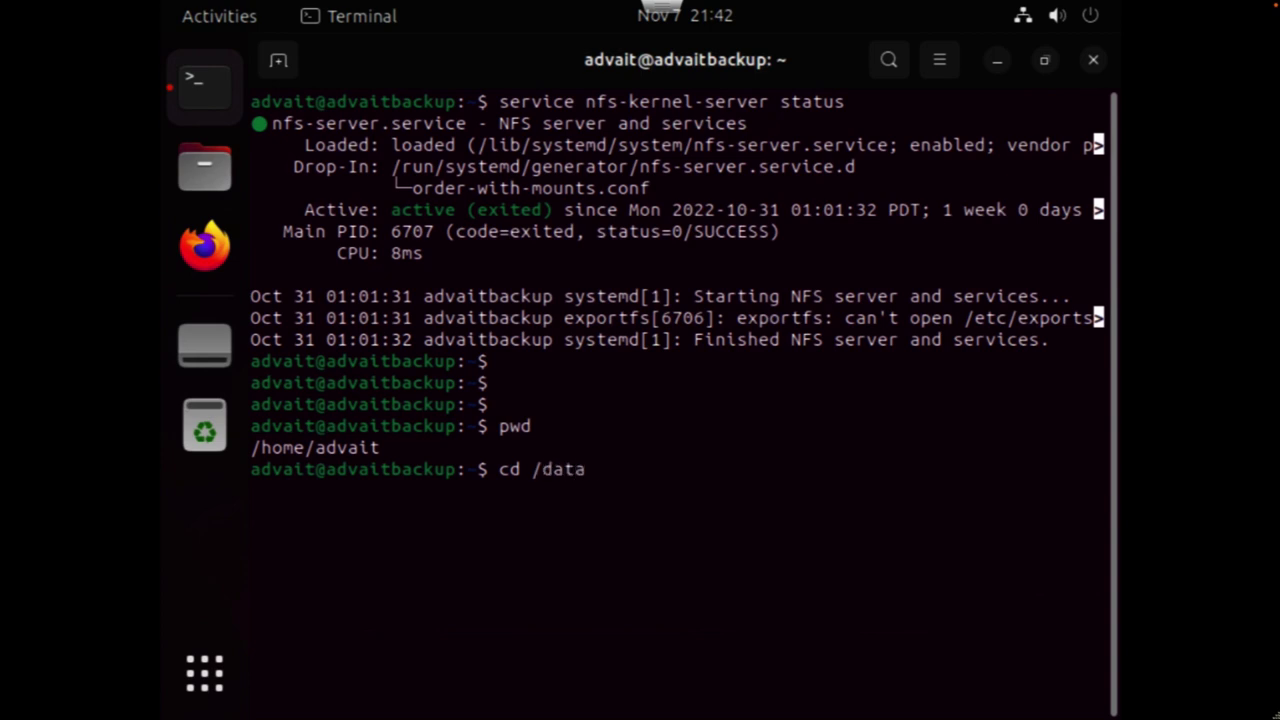
type("/automation")
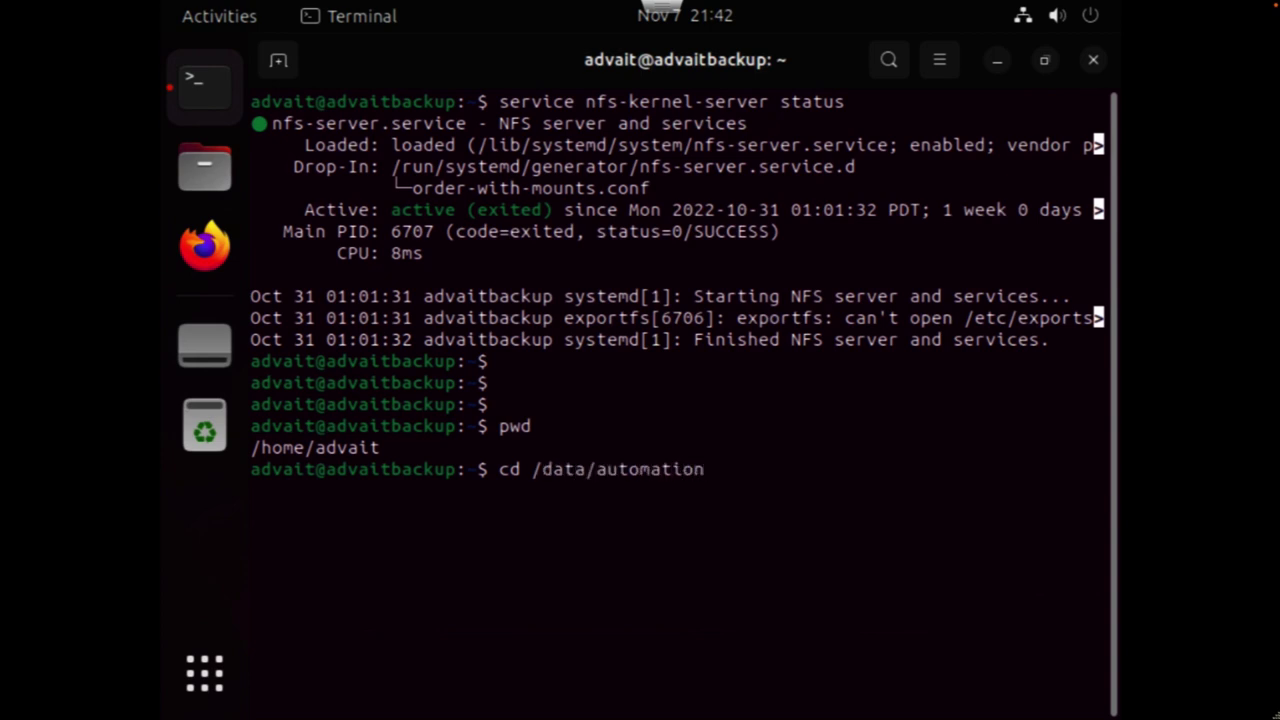
type("/cluster1")
key("Return")
type("pwd")
key("Return")
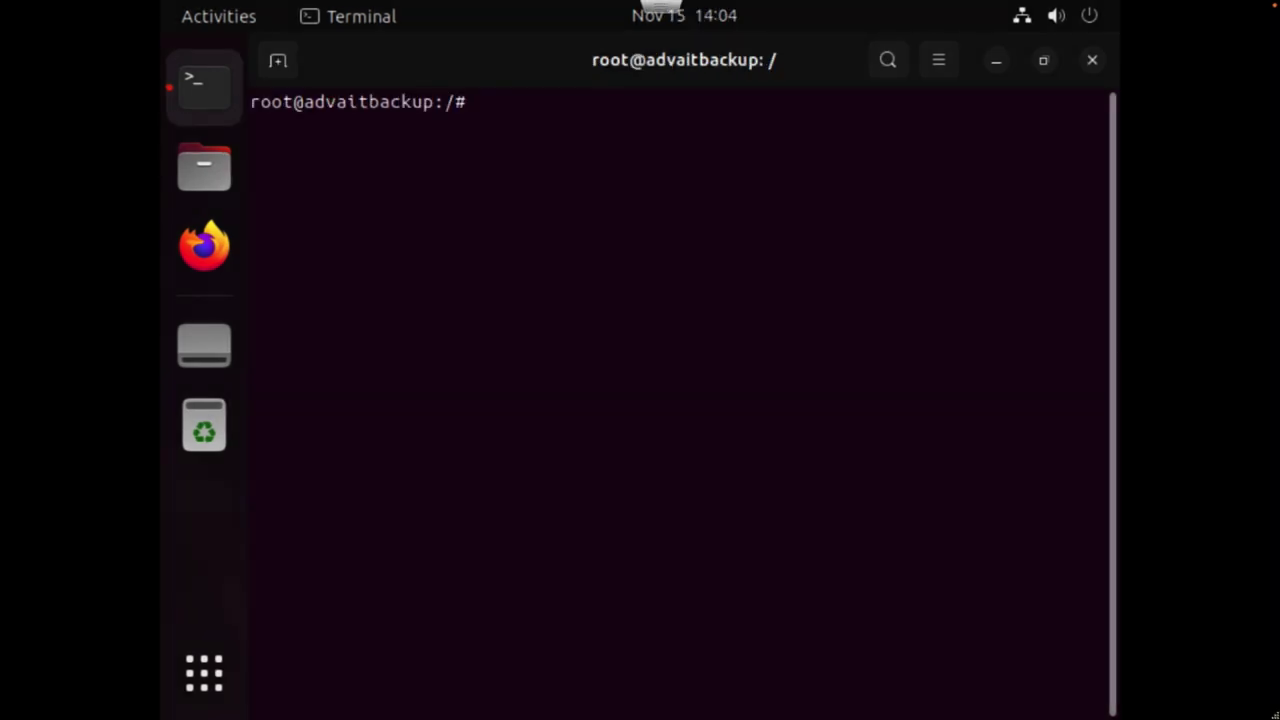
type("nano etc")
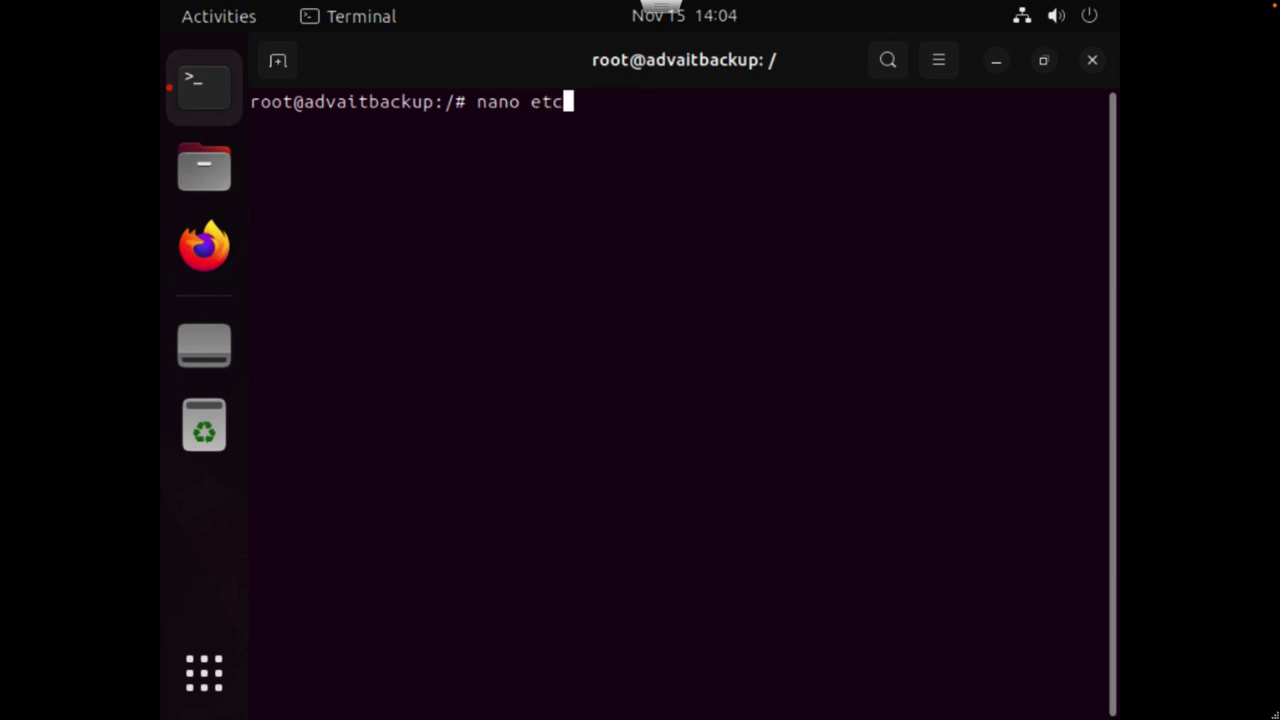
key("BackSpace")
key("BackSpace")
key("BackSpace")
type("/etc/exports")
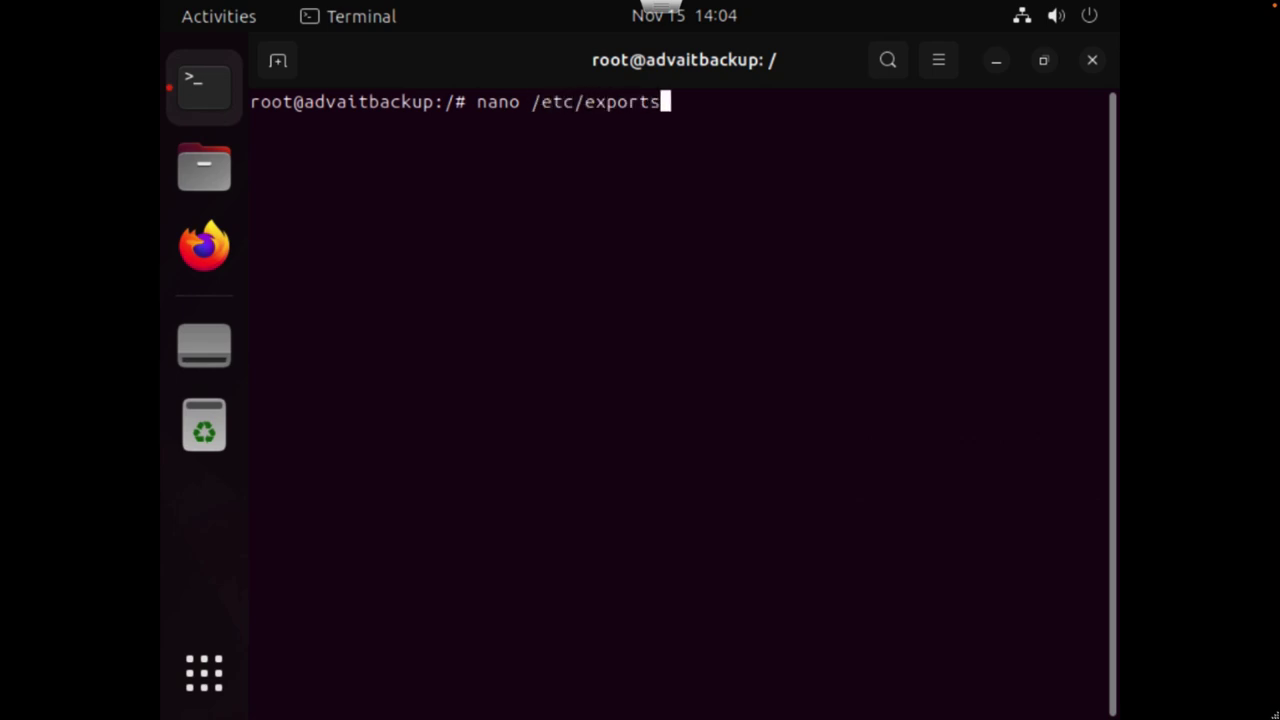
key("Return")
key("ctrl+End")
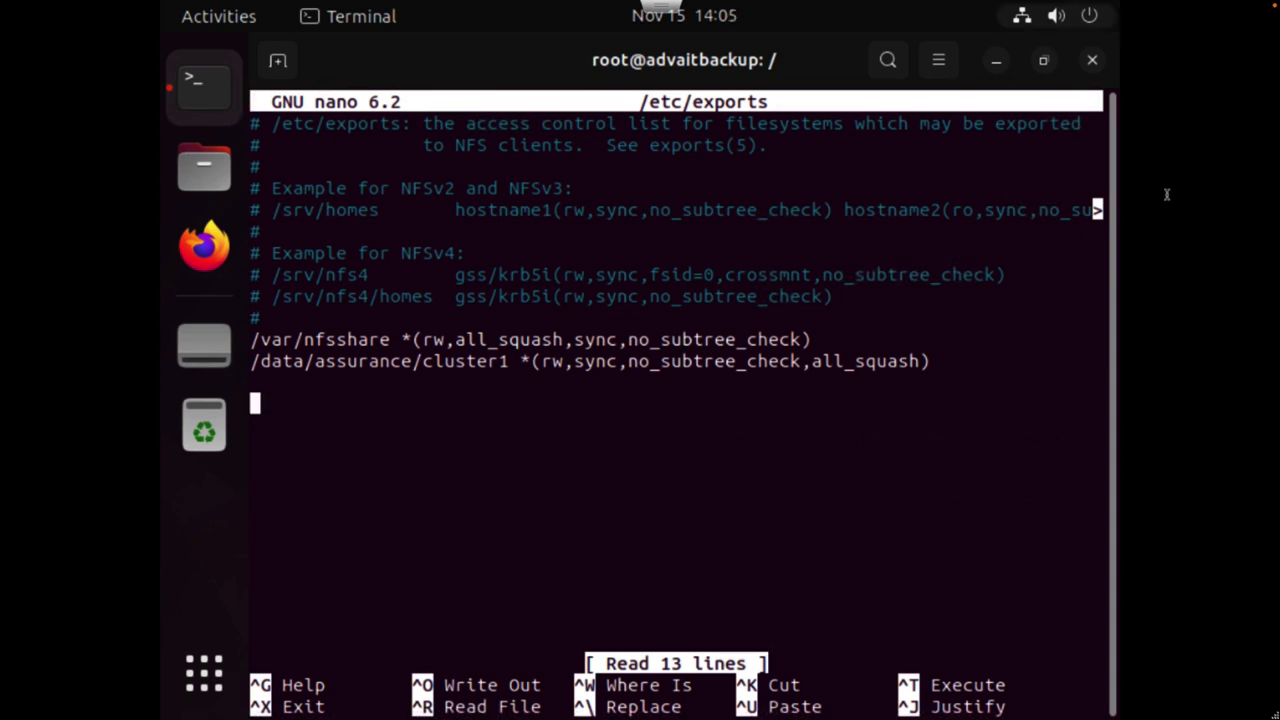
left_click_drag(250, 340, 815, 340)
left_click_drag(252, 361, 930, 362)
left_click(930, 407)
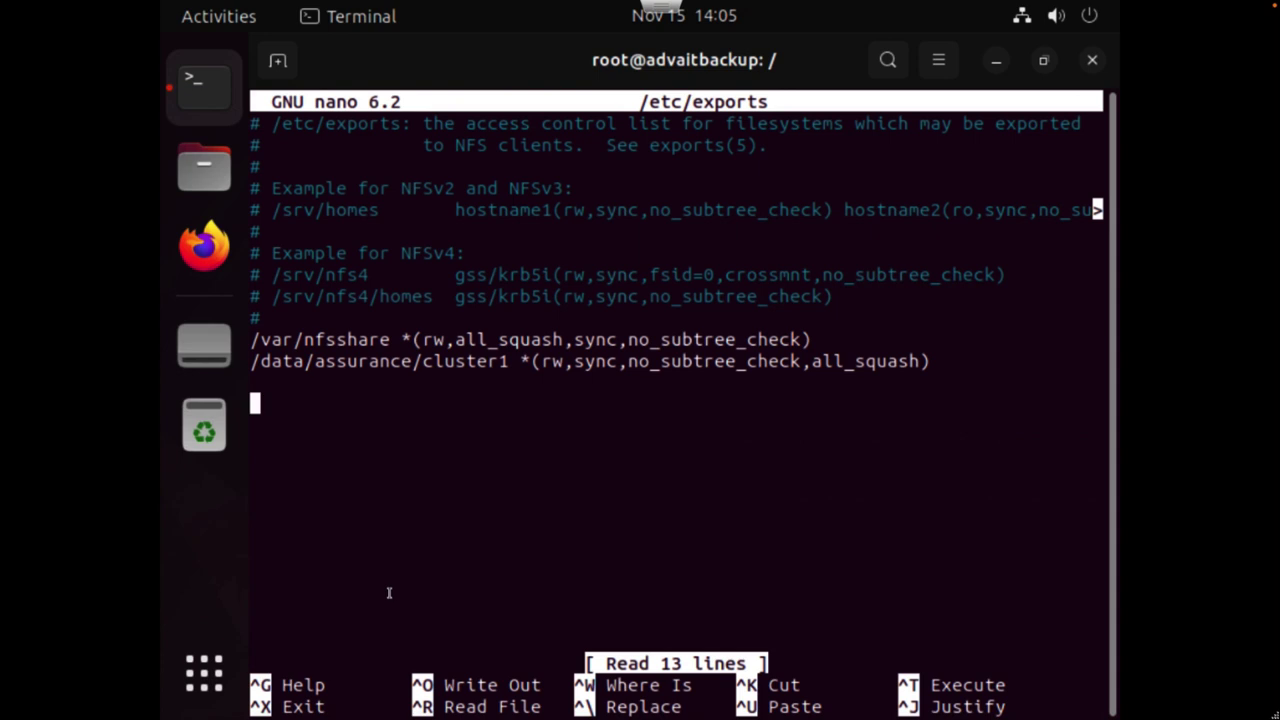
key("ctrl+x")
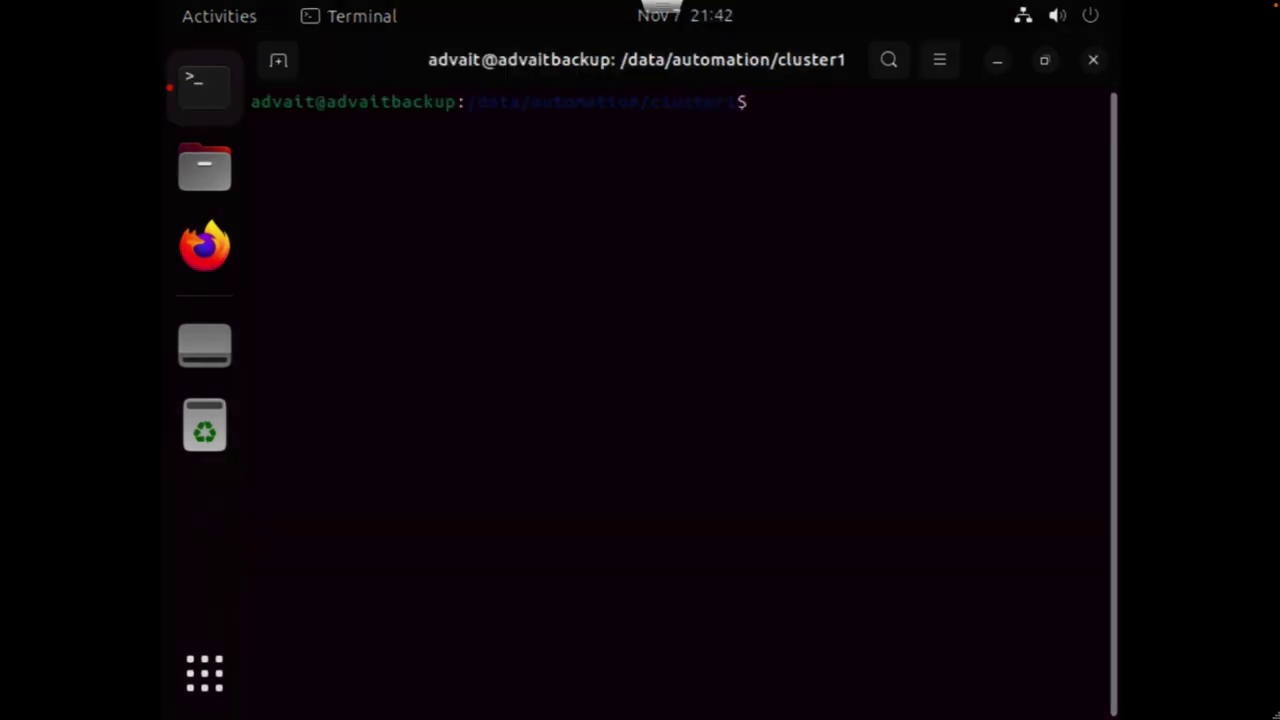
- Confirm sudo ufw status reports 'Status: inactive', then clear the terminal
type("sudo ufw status")
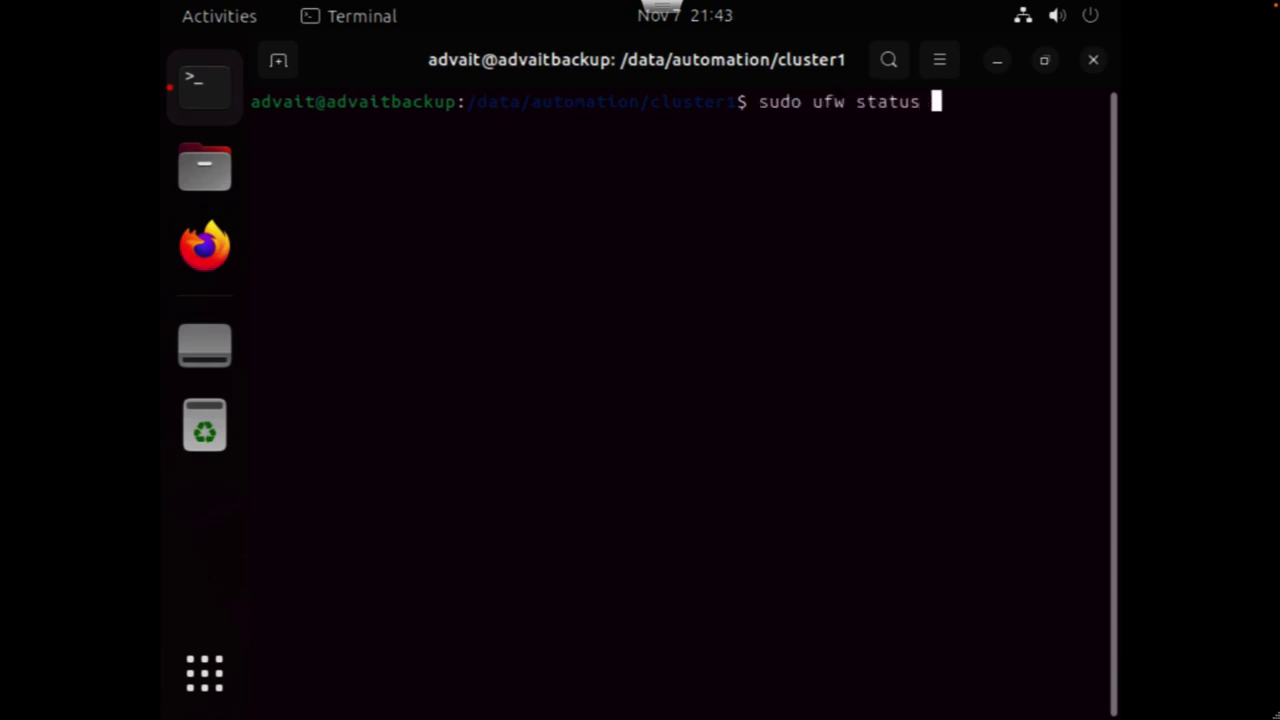
key("Return")
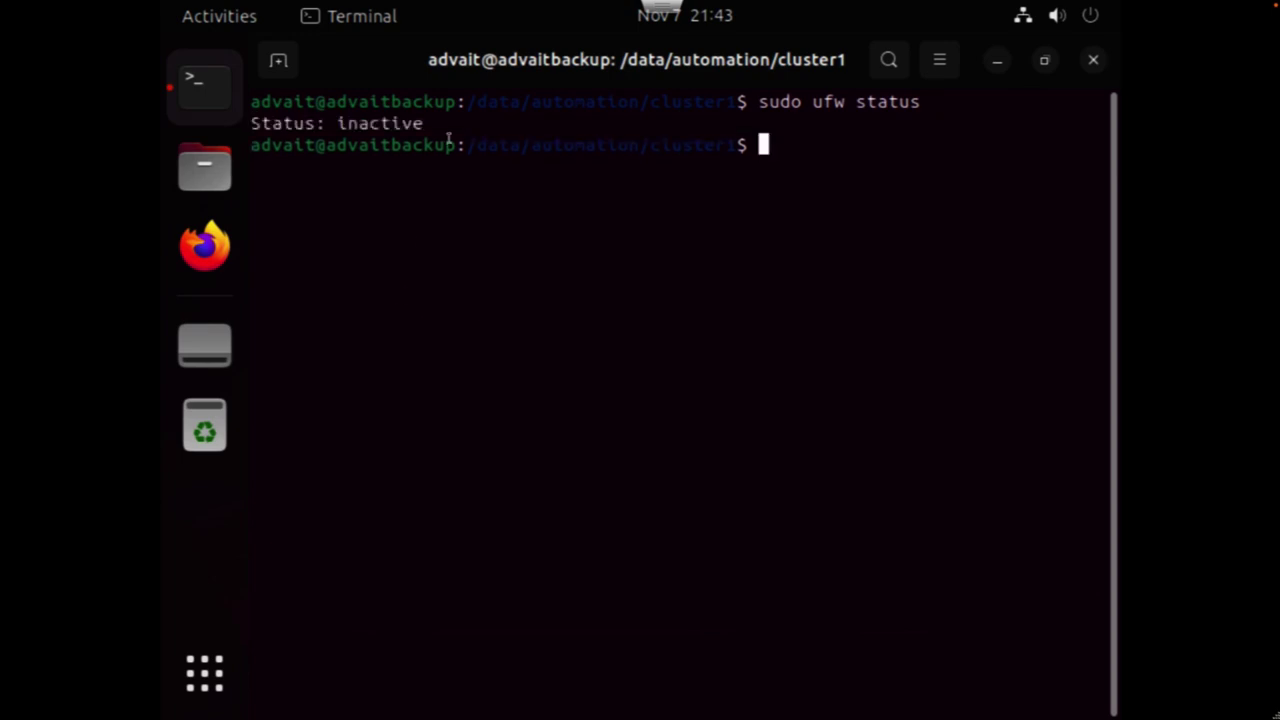
triple_click(344, 123)
left_click(543, 309)
type("clear")
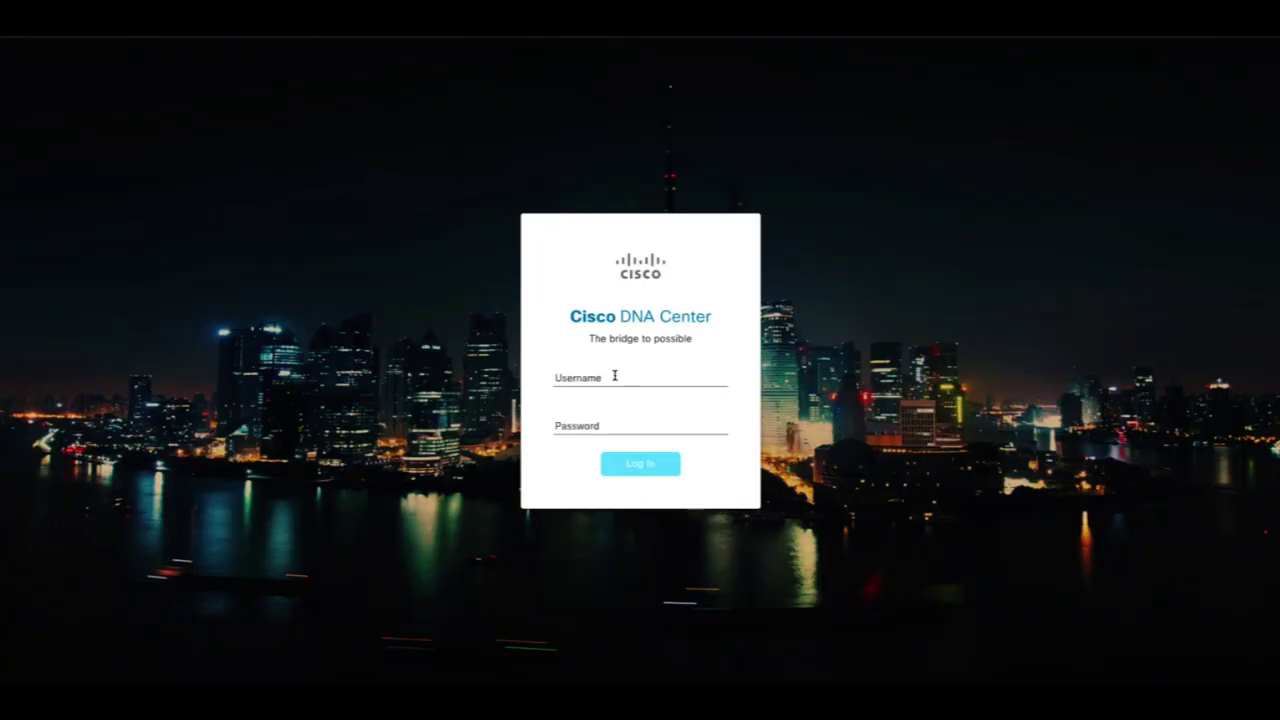
left_click(613, 377)
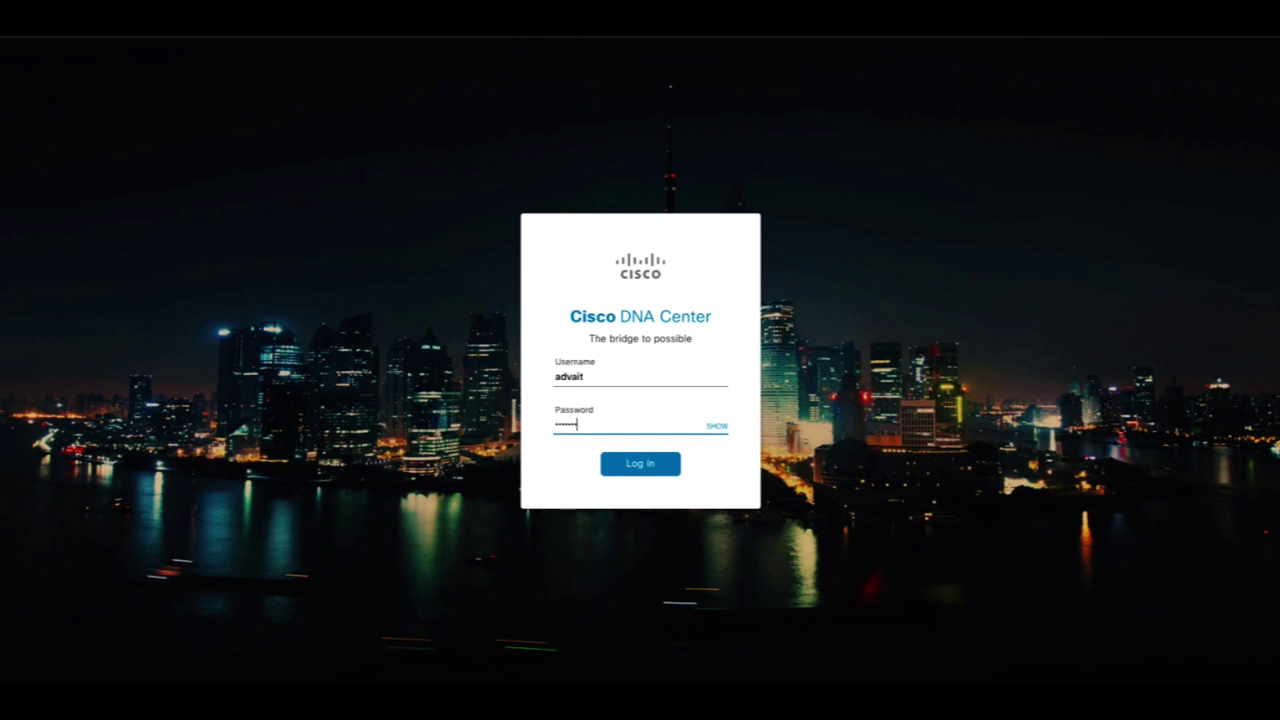
- Submit the entered credentials to log in to Cisco DNA Center
key("Return")
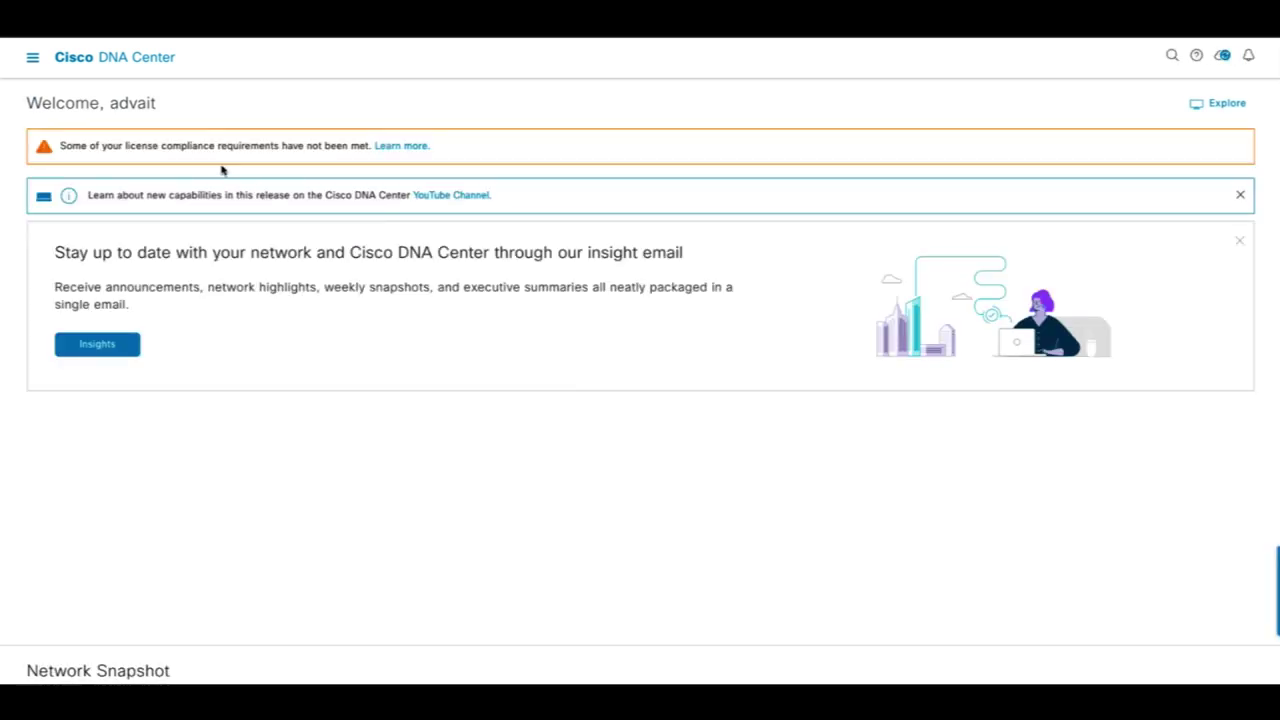
- Go to System > Backup & Restore and open its backup server configuration
left_click(33, 60)
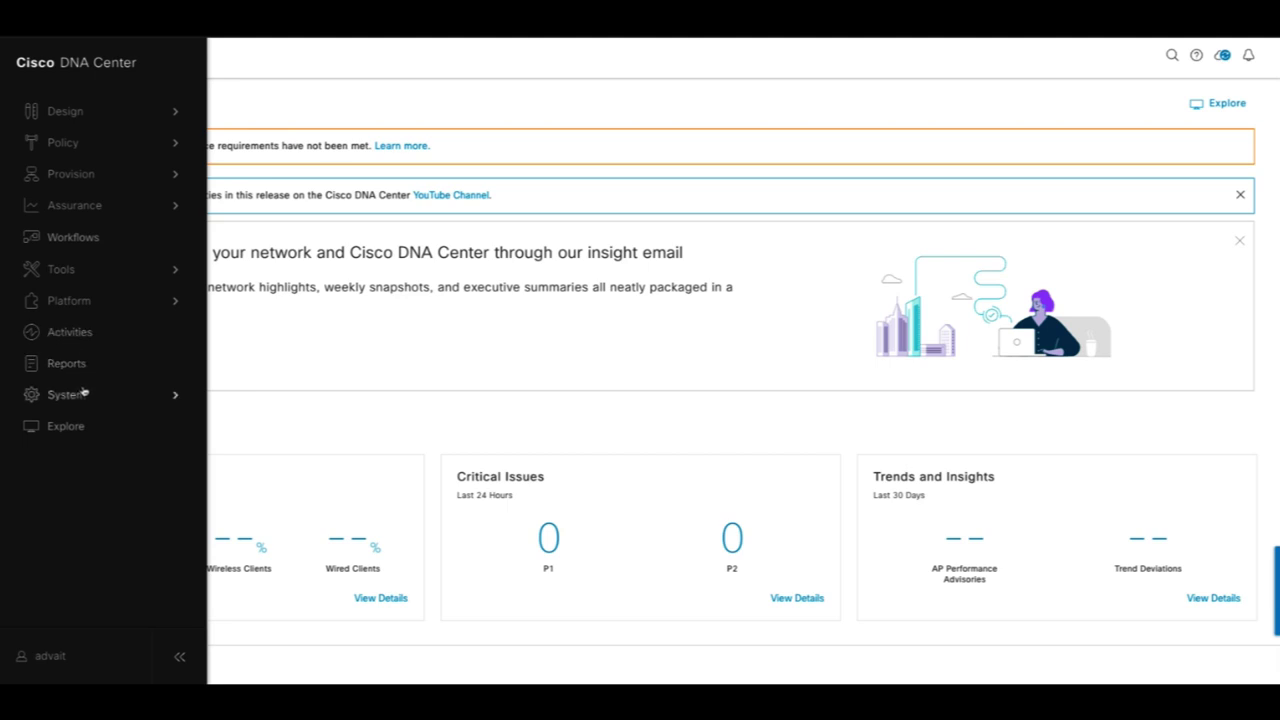
mouse_move(84, 394)
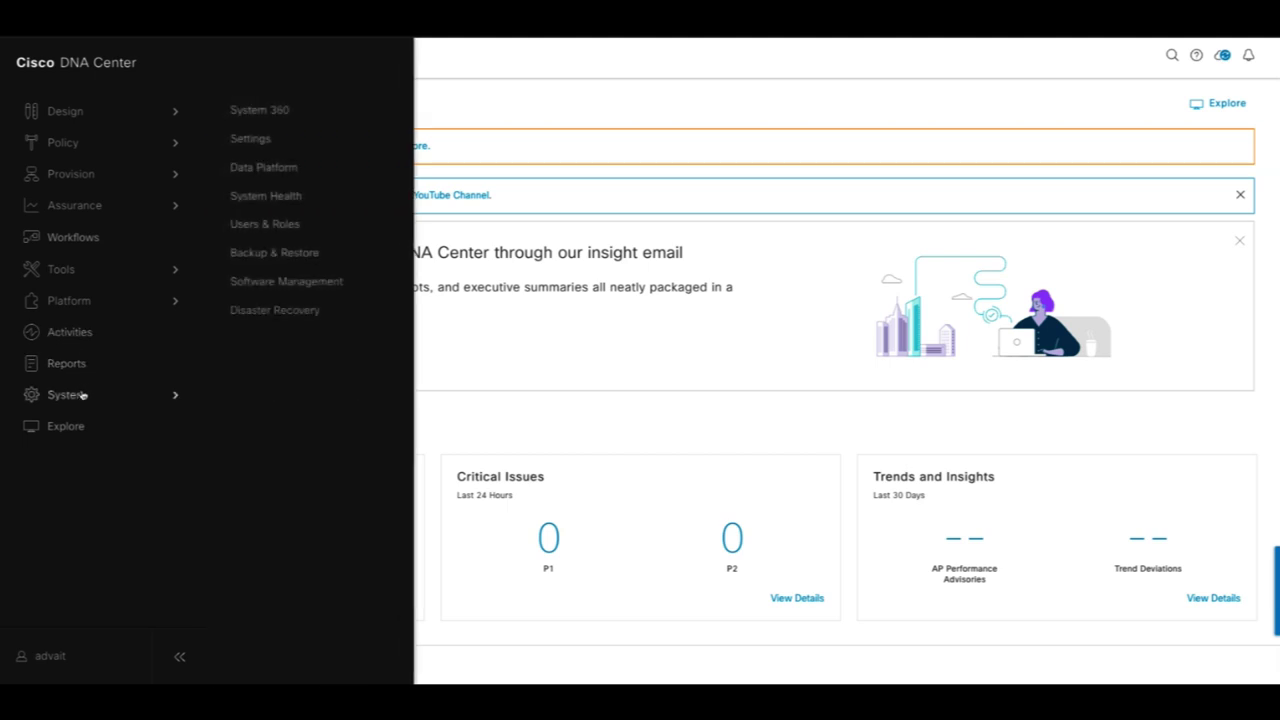
left_click(279, 253)
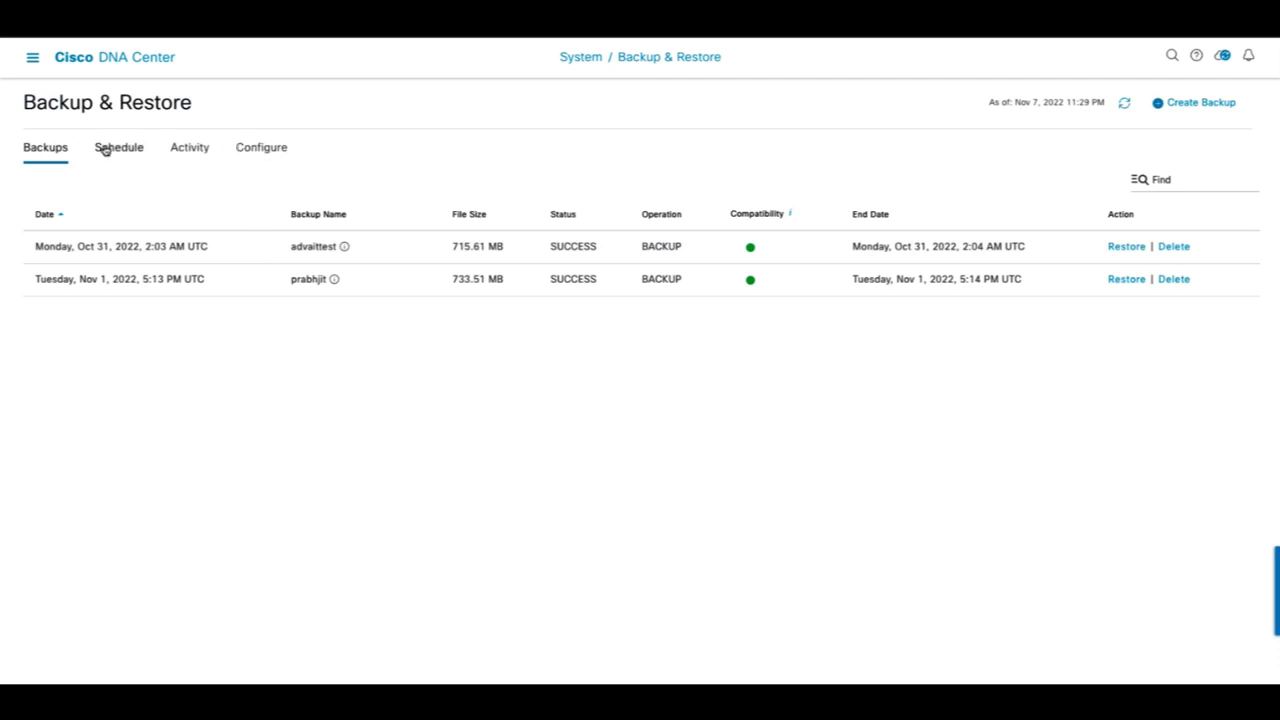
left_click(251, 152)
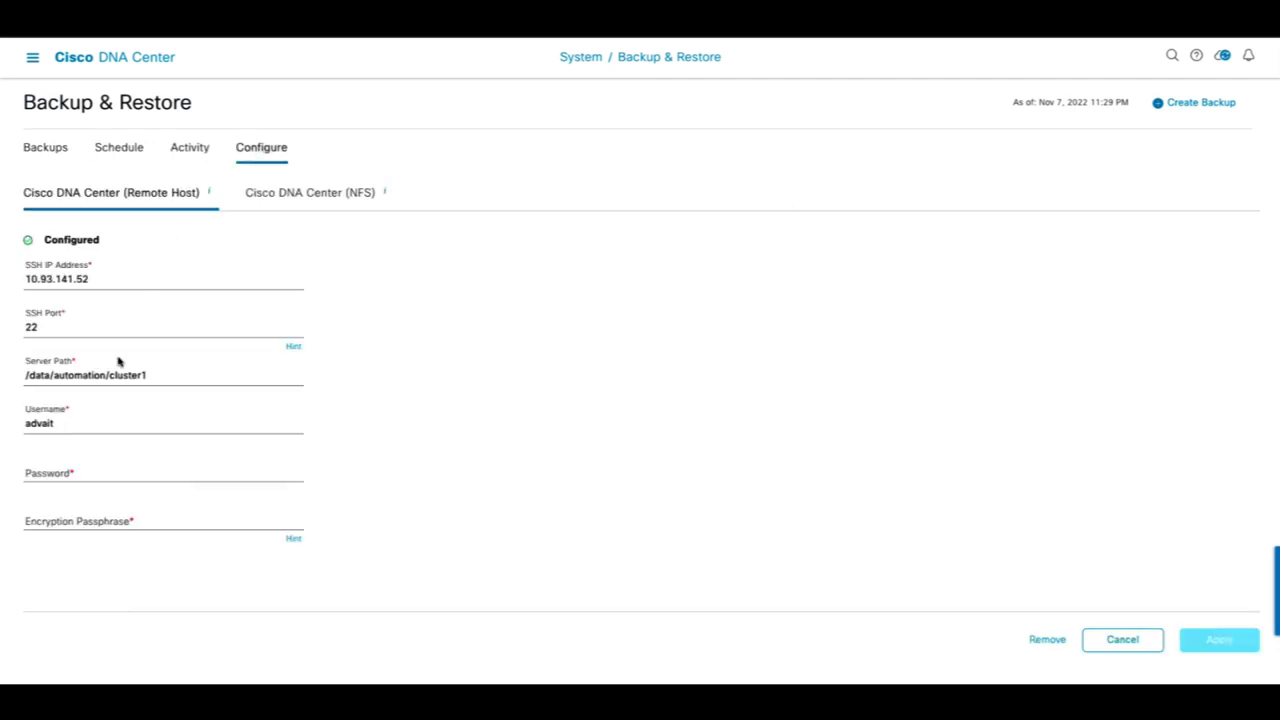
- Check the remote host IP 10.93.141.52, SSH port 22 and path /data/automation/cluster1
left_click(116, 279)
left_click(117, 327)
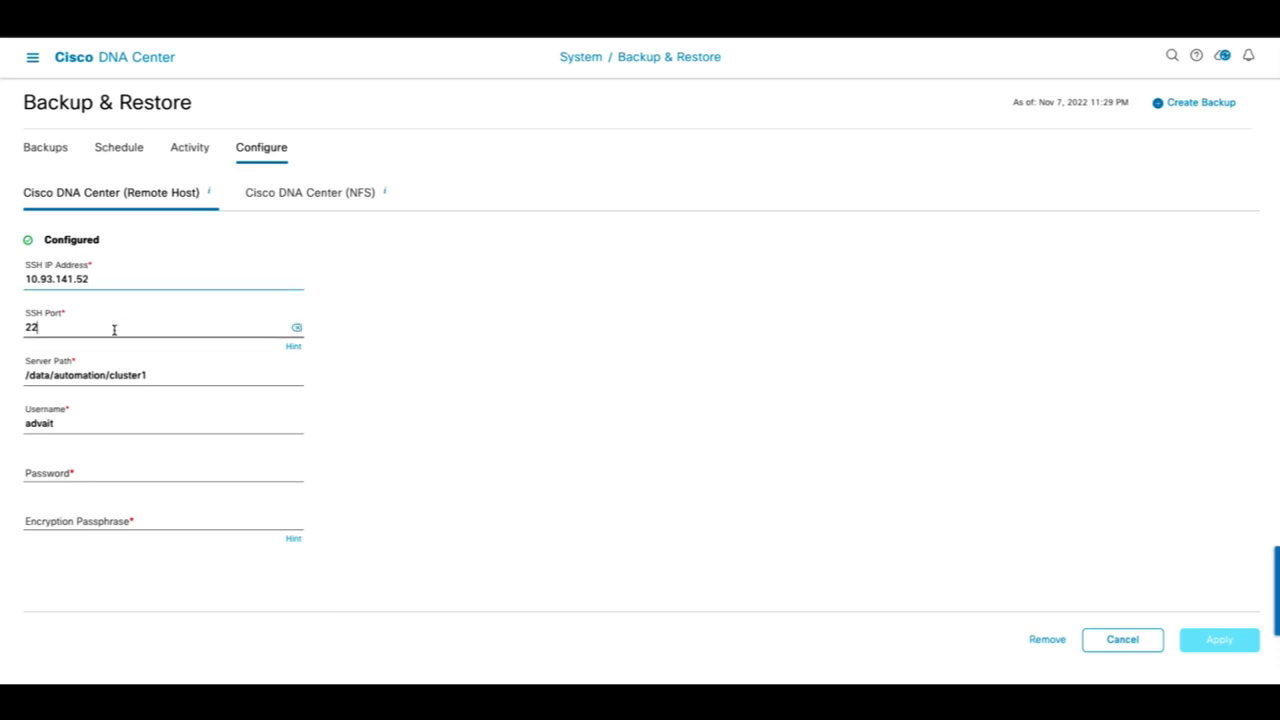
left_click(210, 376)
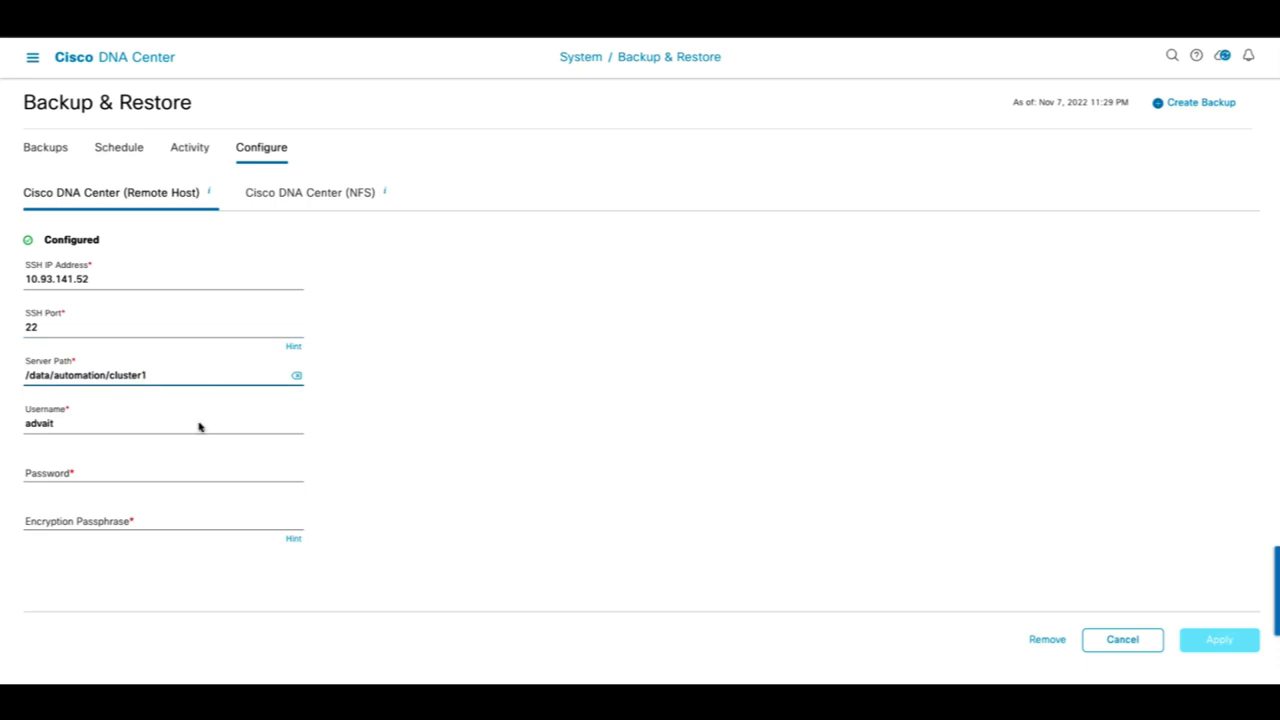
- Re-enter the server account password and view the NFS backup server settings
left_click(126, 471)
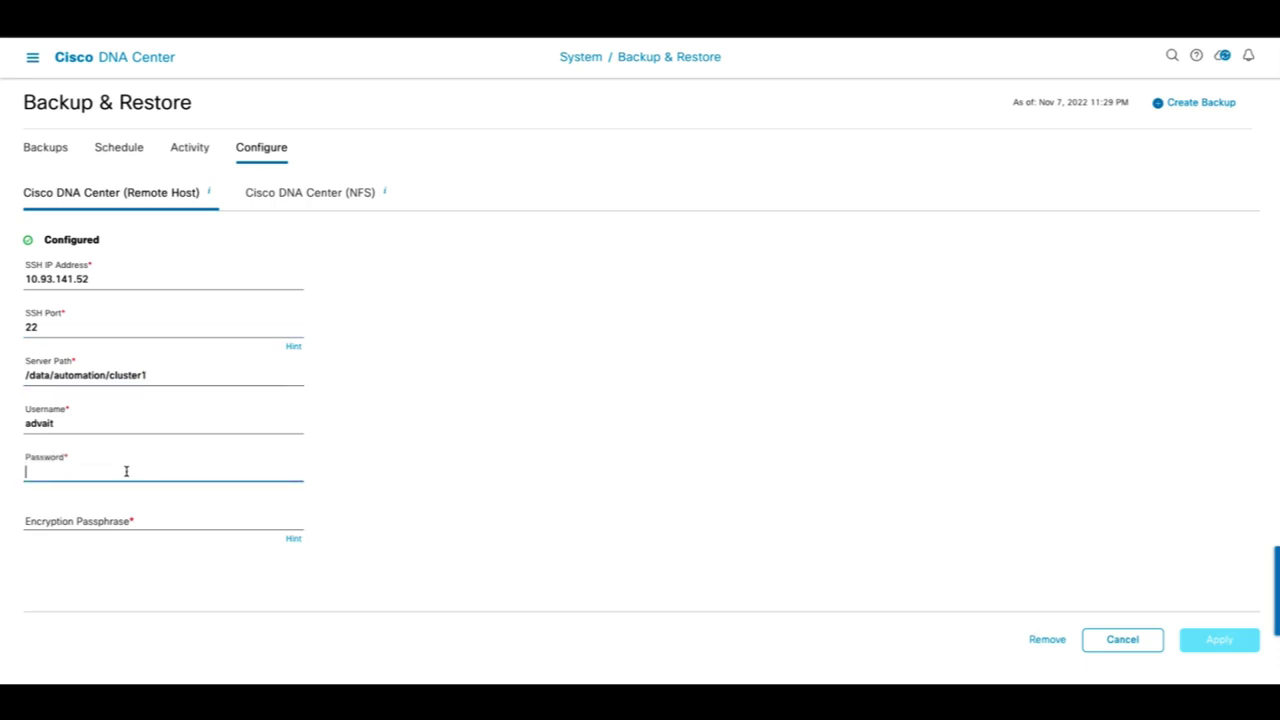
type("•")
key("BackSpace")
key("BackSpace")
left_click(113, 517)
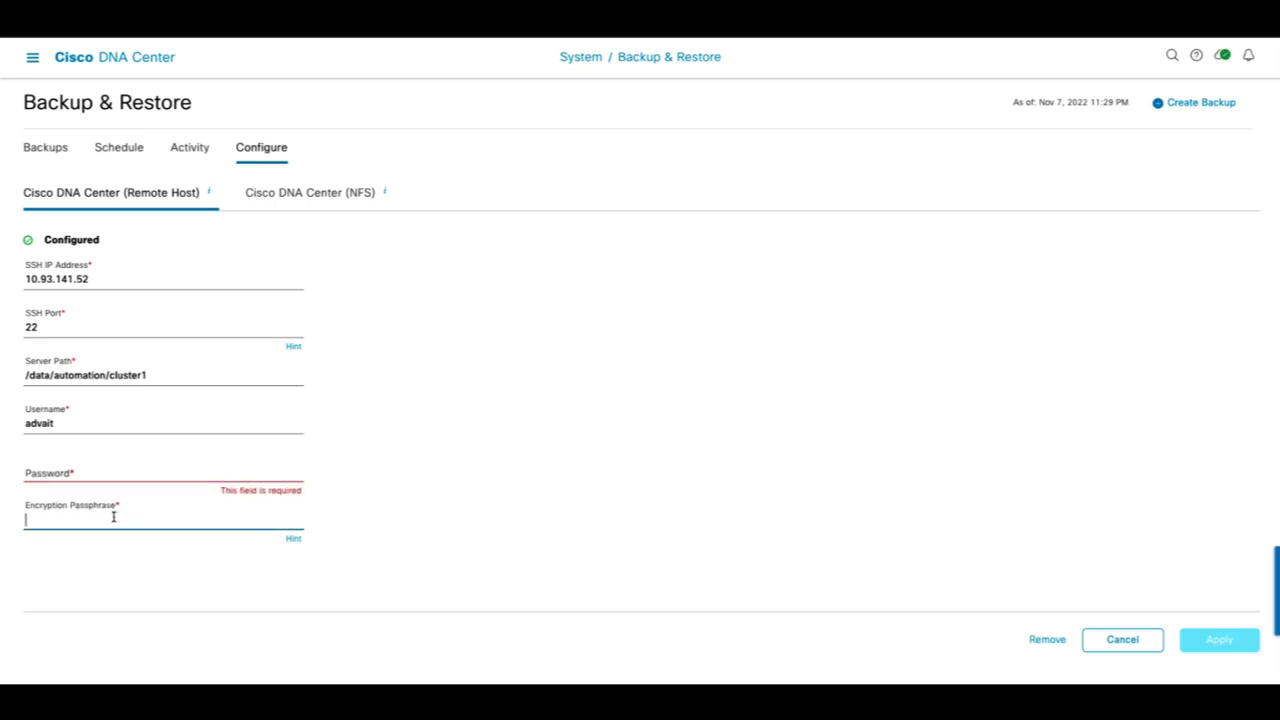
left_click(89, 469)
type("•••••")
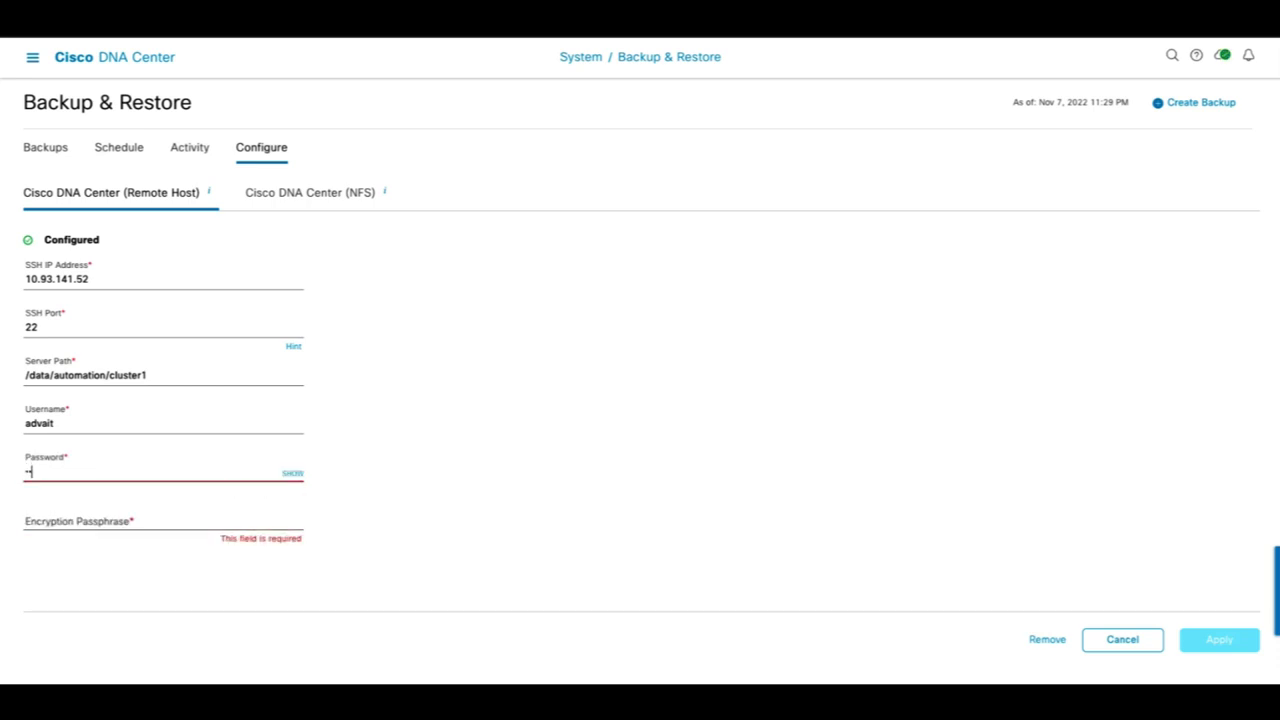
key("Tab")
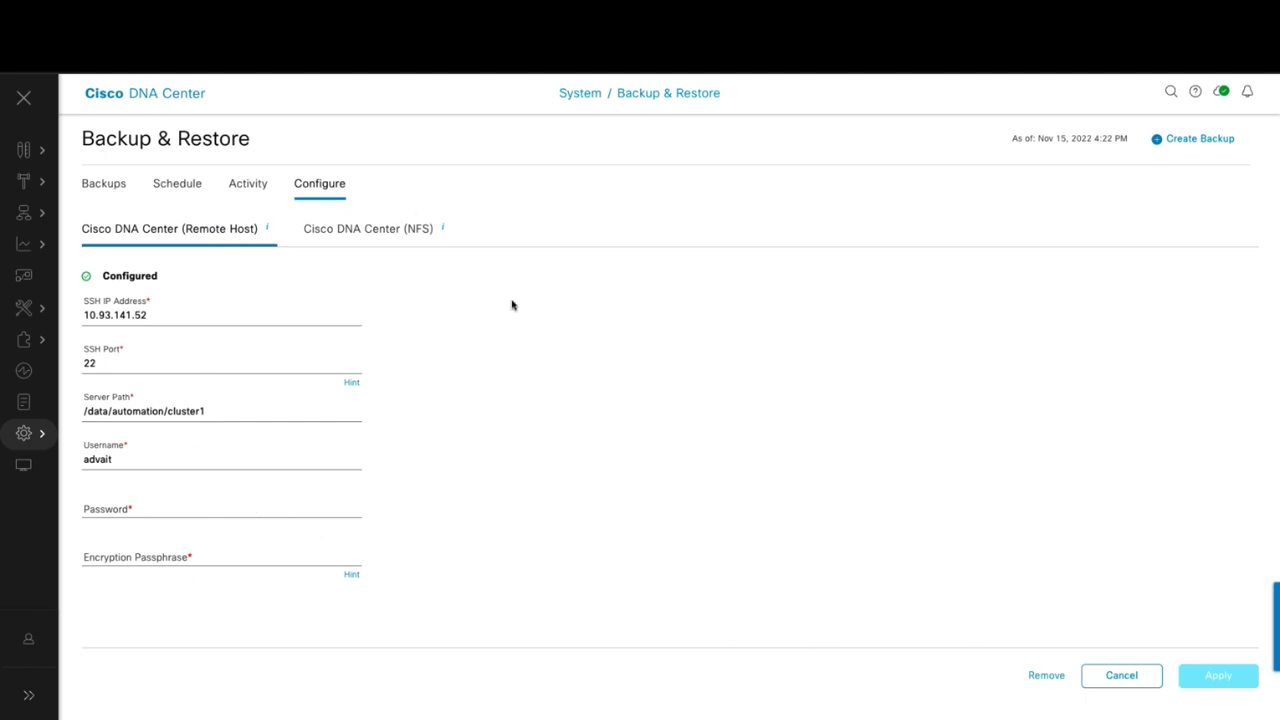
left_click(369, 230)
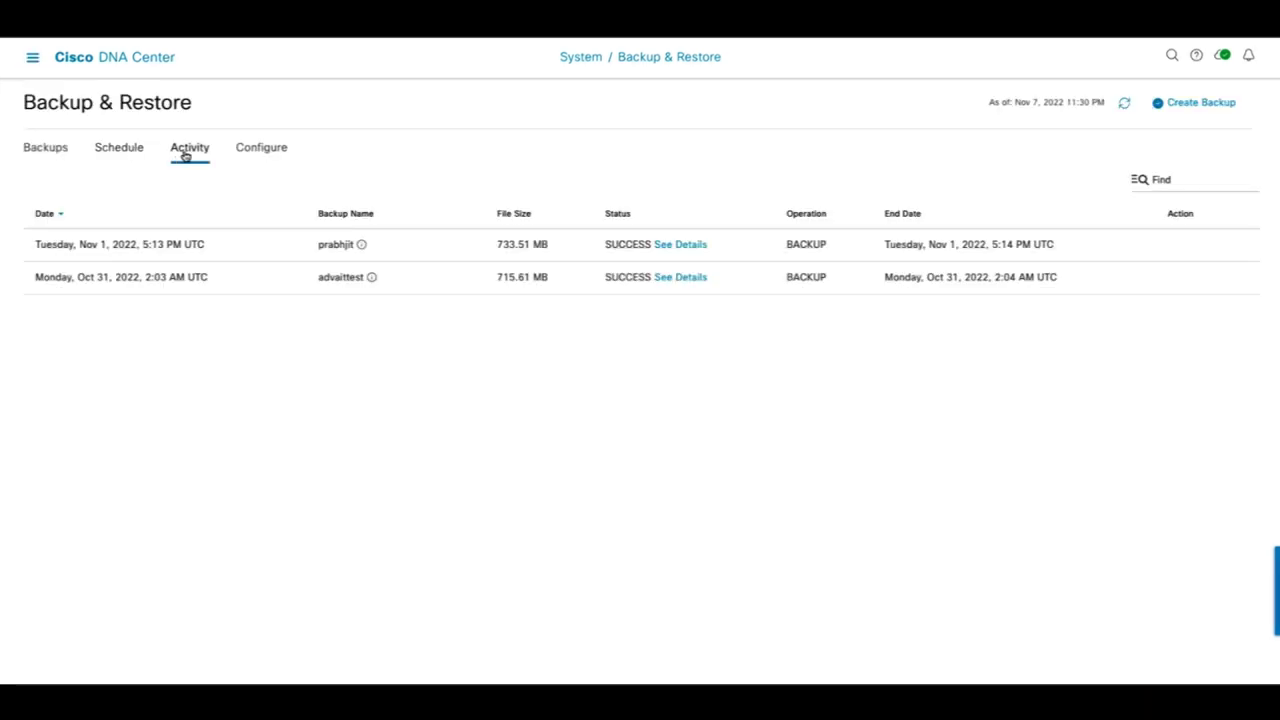
- Start a new backup set to Create now with Cisco DNA Center (All data) scope
left_click(1187, 104)
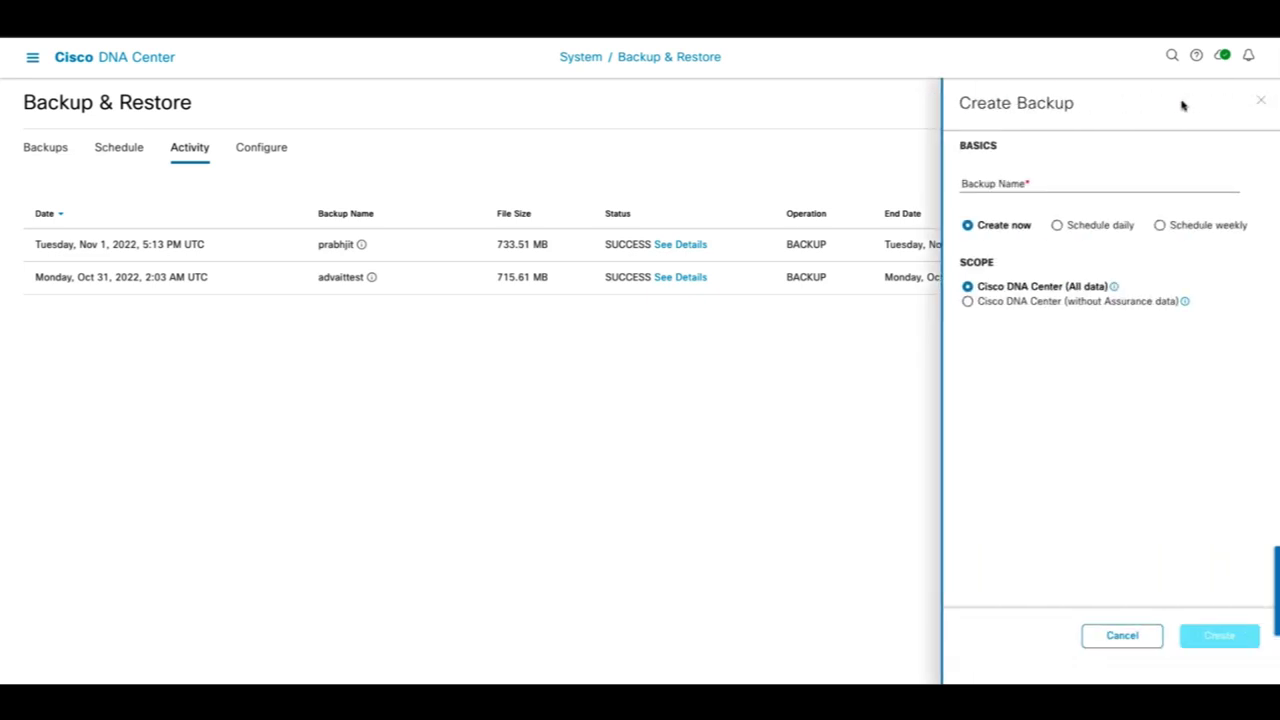
left_click(1012, 183)
type("AdvaitTest")
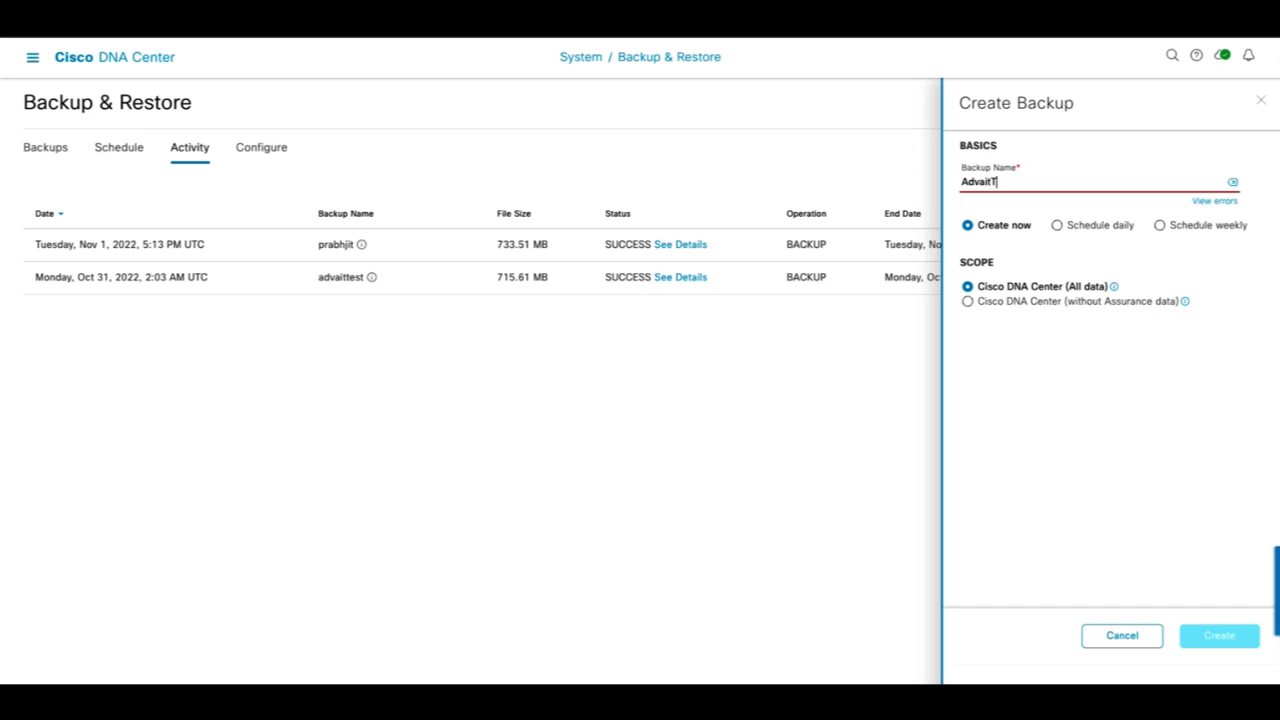
left_click(1030, 302)
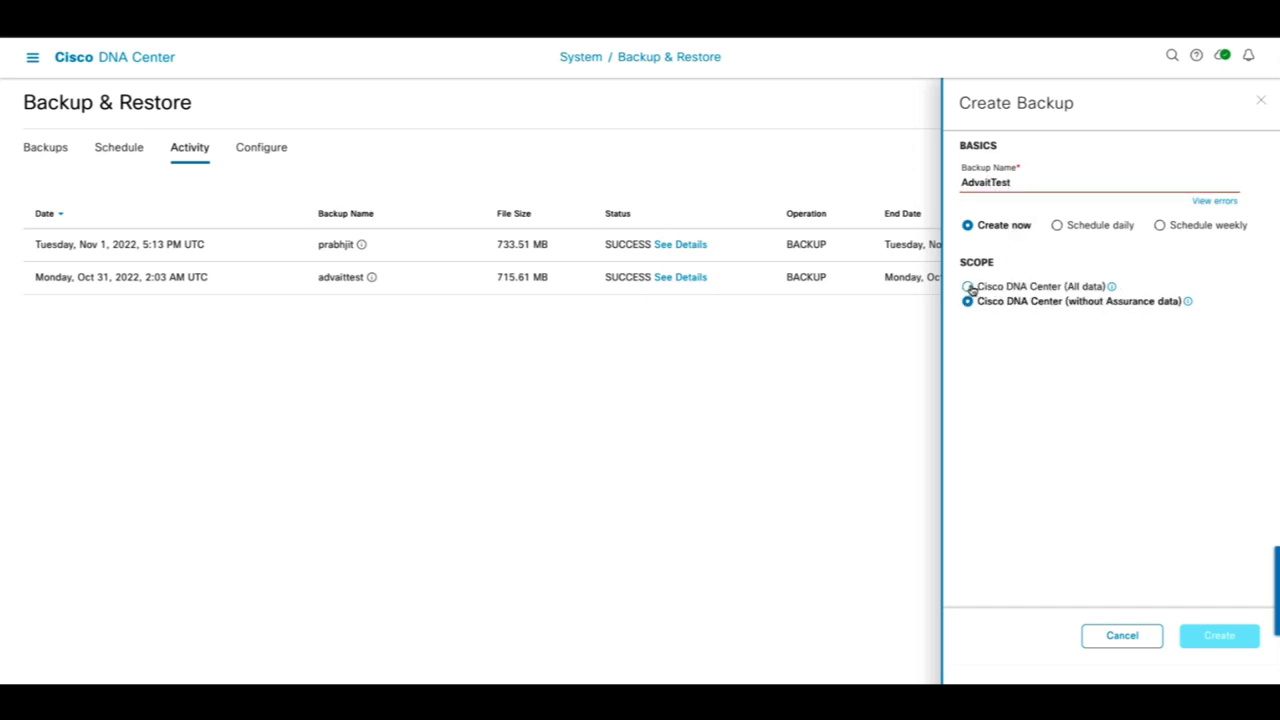
left_click(970, 287)
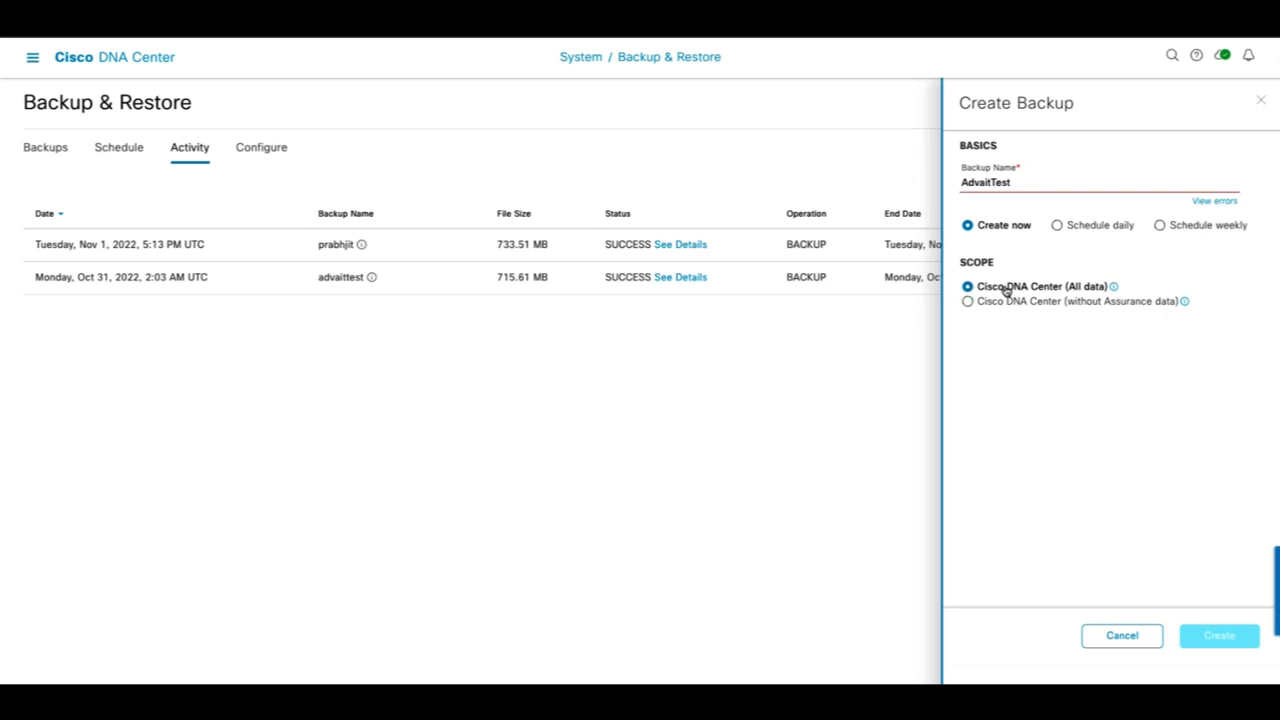
left_click(1060, 226)
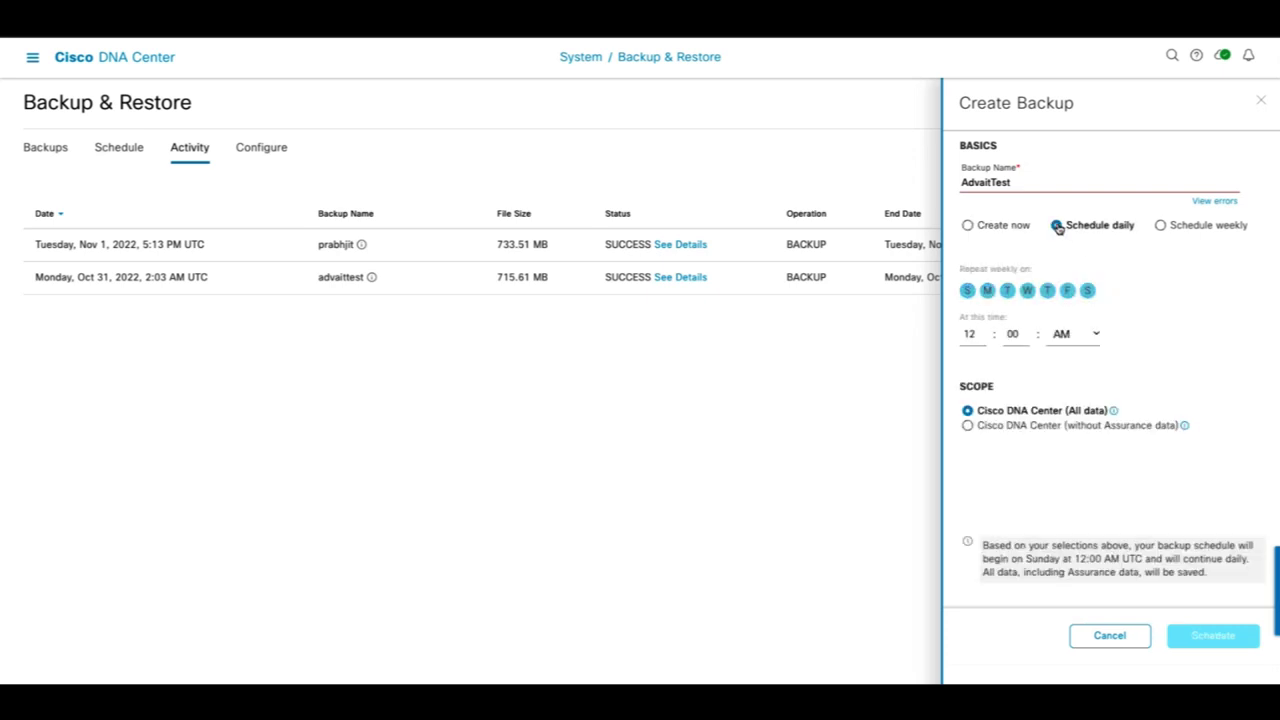
left_click(1159, 226)
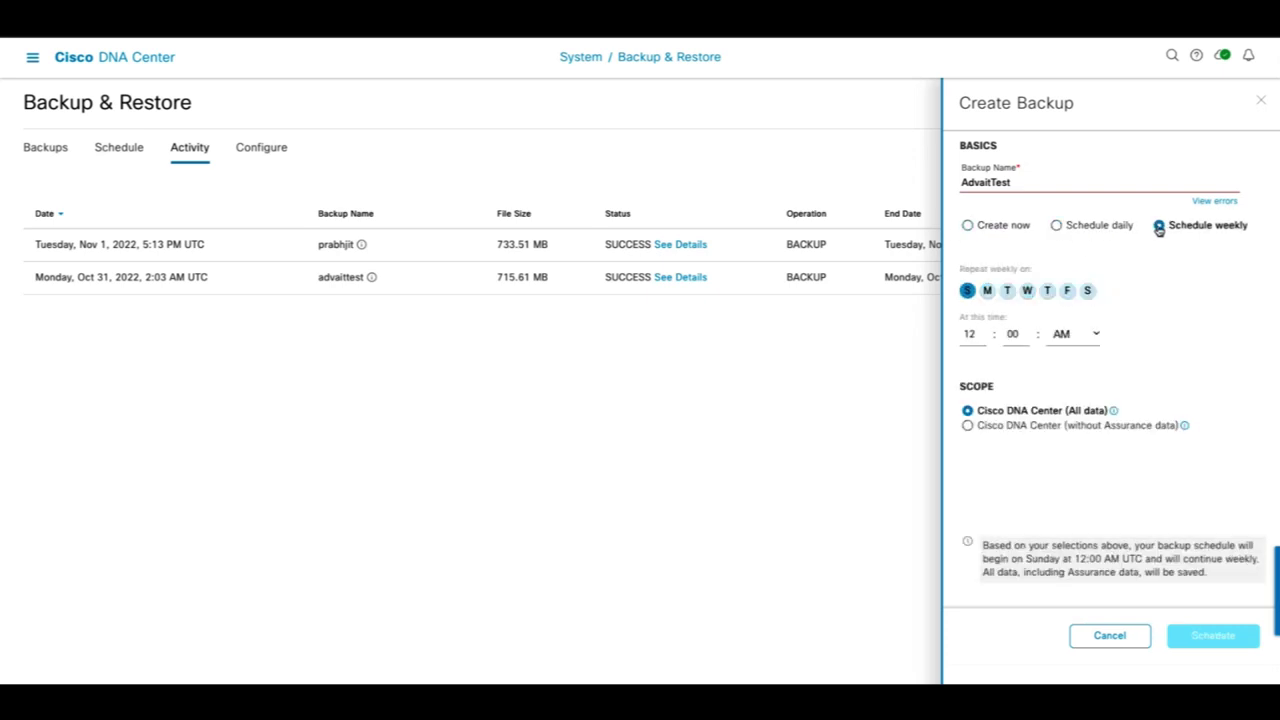
left_click(967, 226)
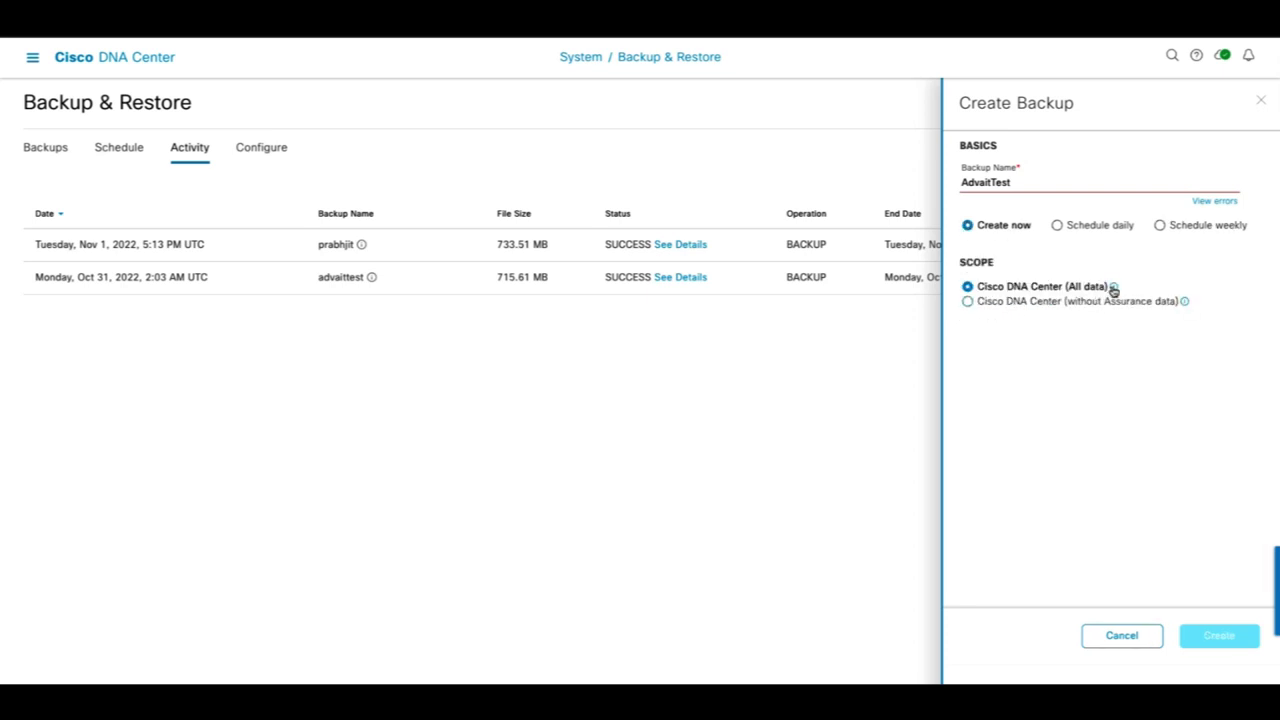
mouse_move(1114, 289)
- Name the backup advaittest and create it
left_click(1051, 184)
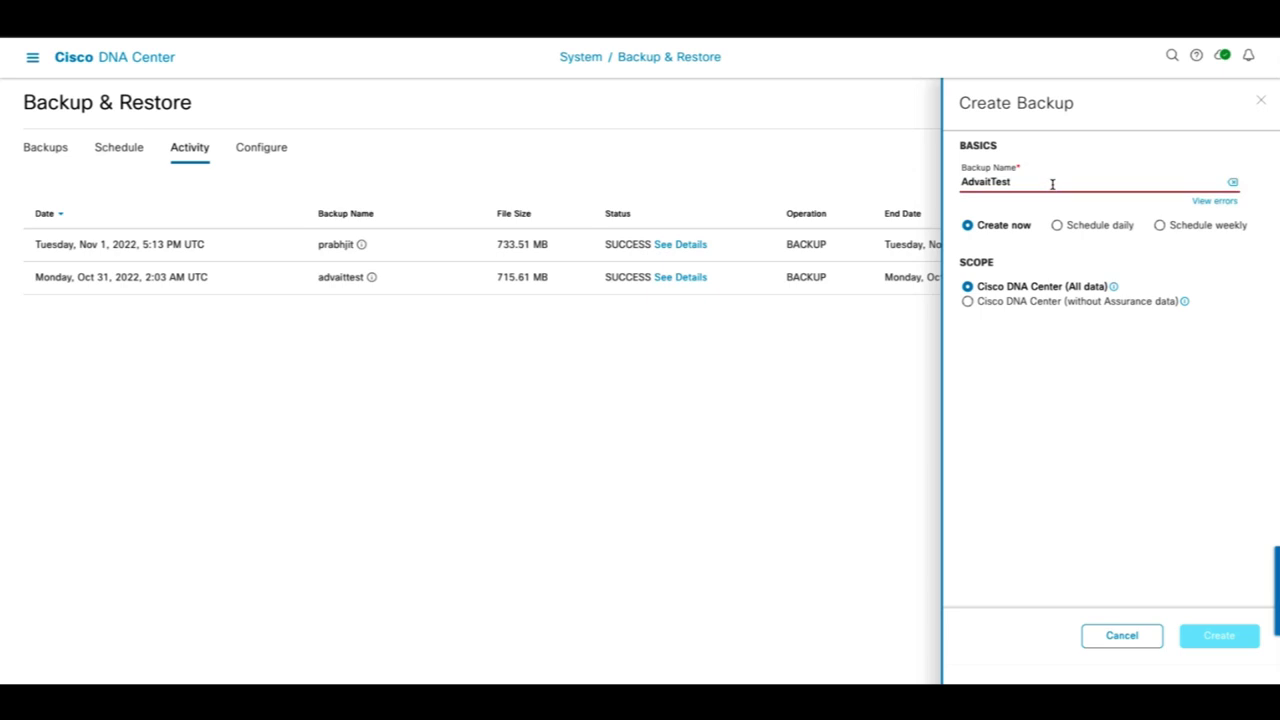
key("BackSpace")
key("BackSpace")
key("BackSpace")
key("BackSpace")
key("BackSpace")
type("ad")
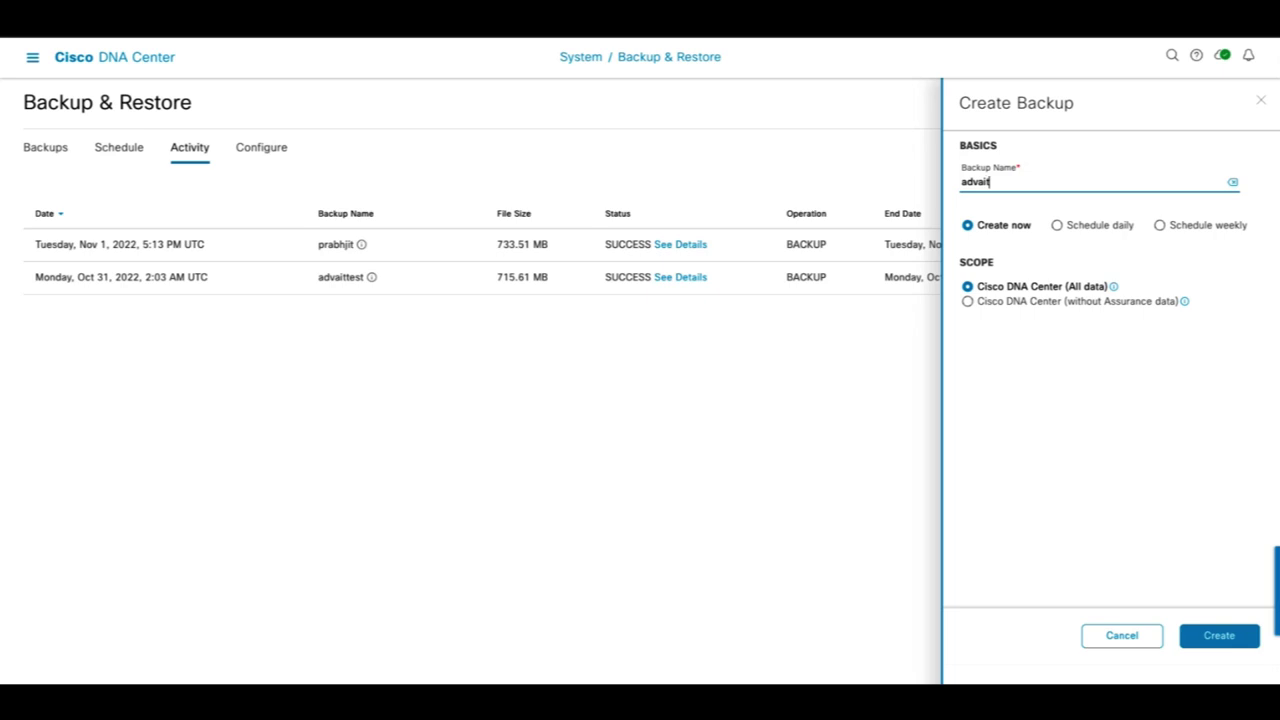
type("vaittest")
left_click(1037, 416)
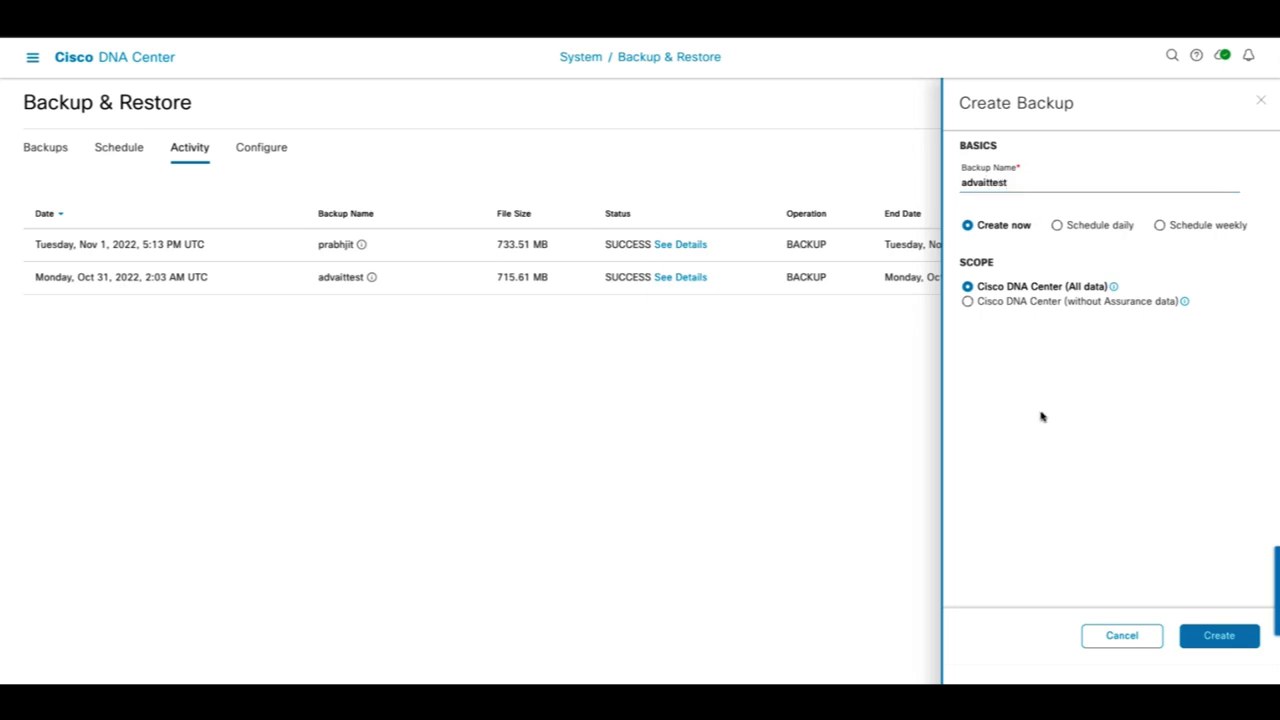
left_click(1219, 637)
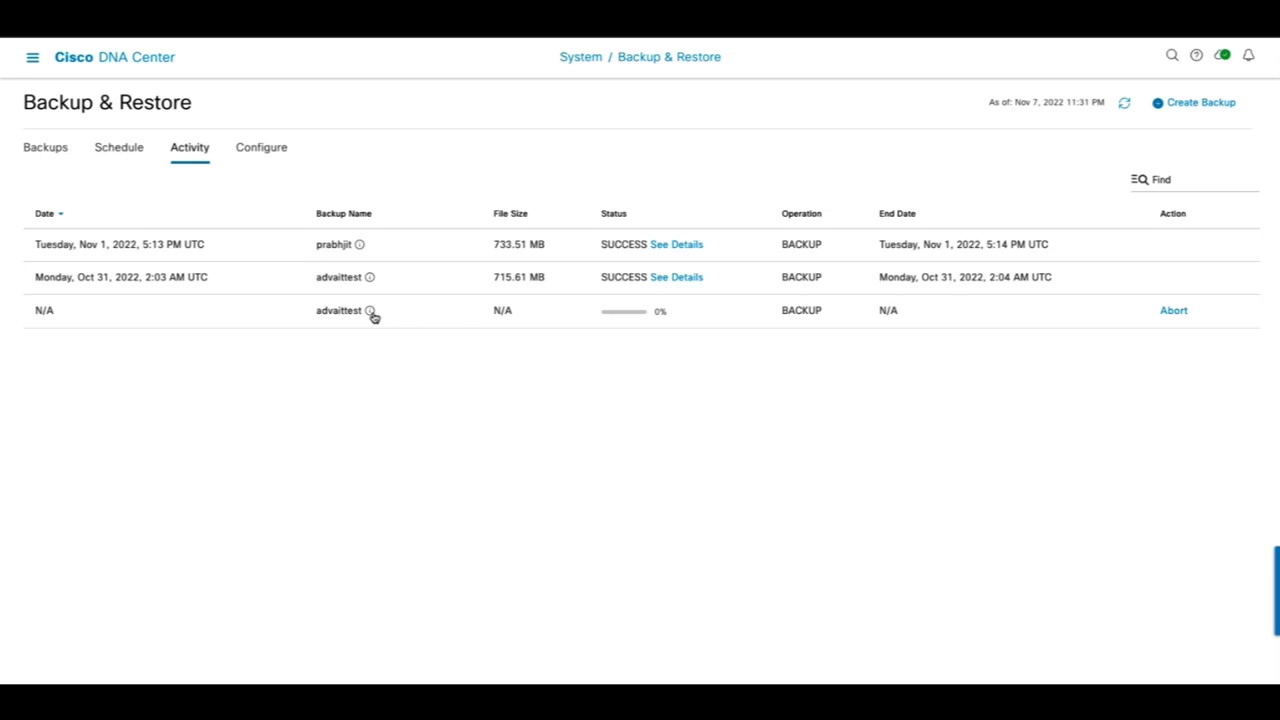
- After advaittest succeeds at 774.50 MB, check scheduled backups and sort stored backups by date, newest first
mouse_move(370, 312)
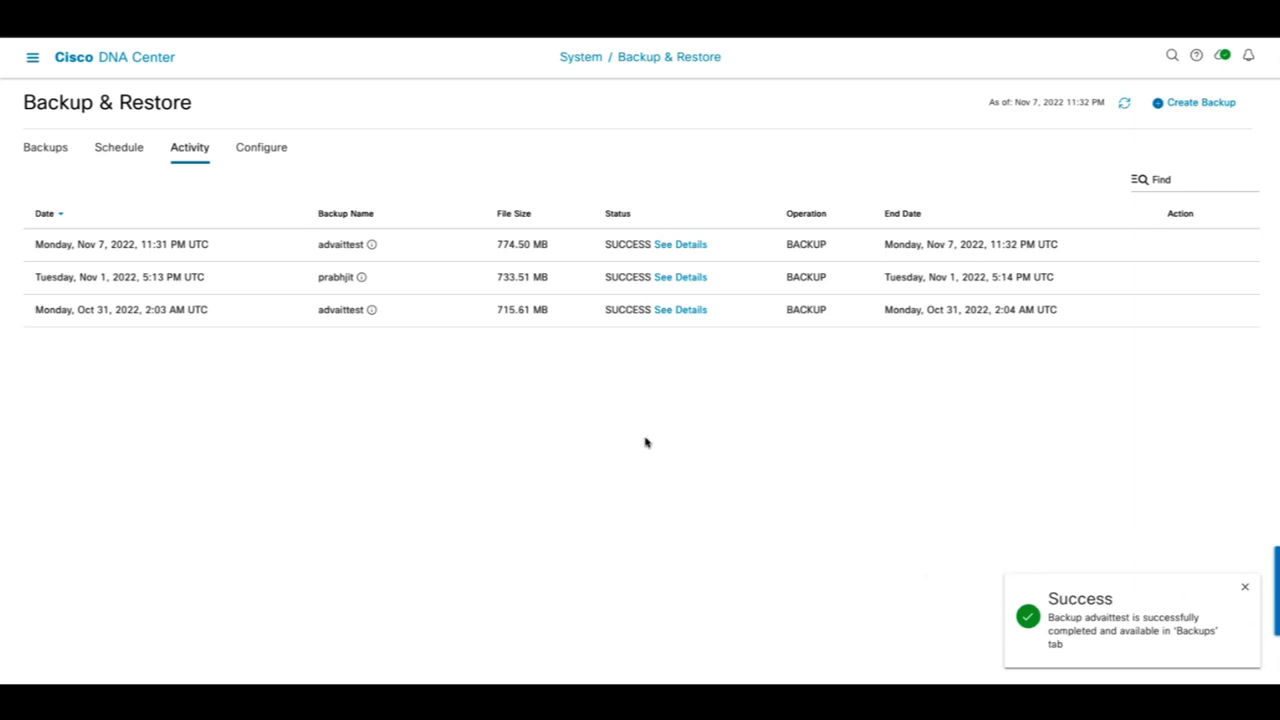
left_click(107, 153)
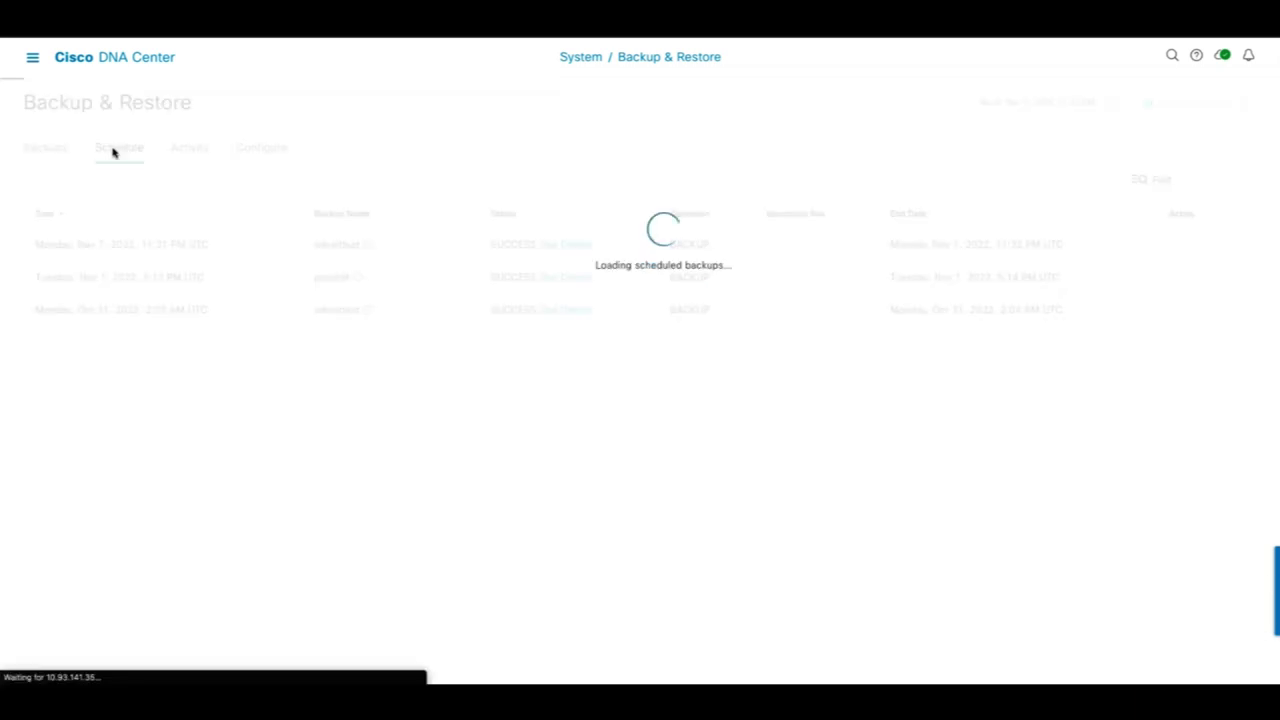
left_click(53, 150)
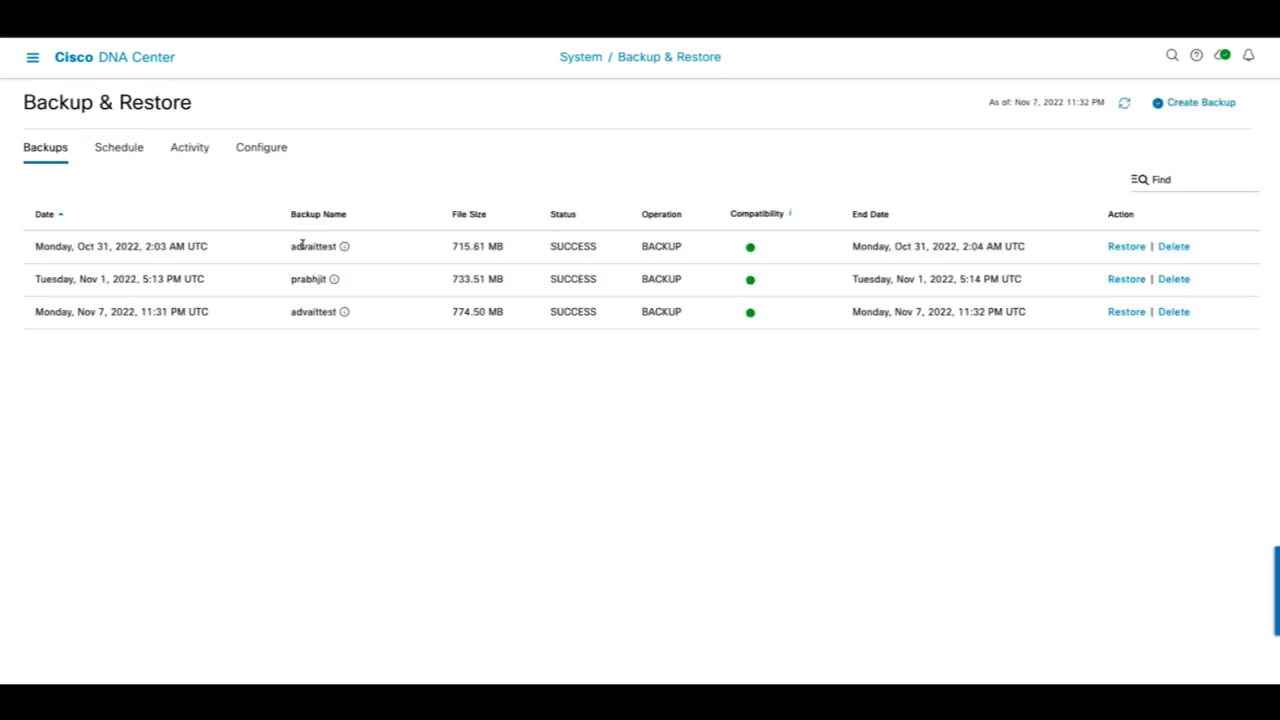
left_click(45, 215)
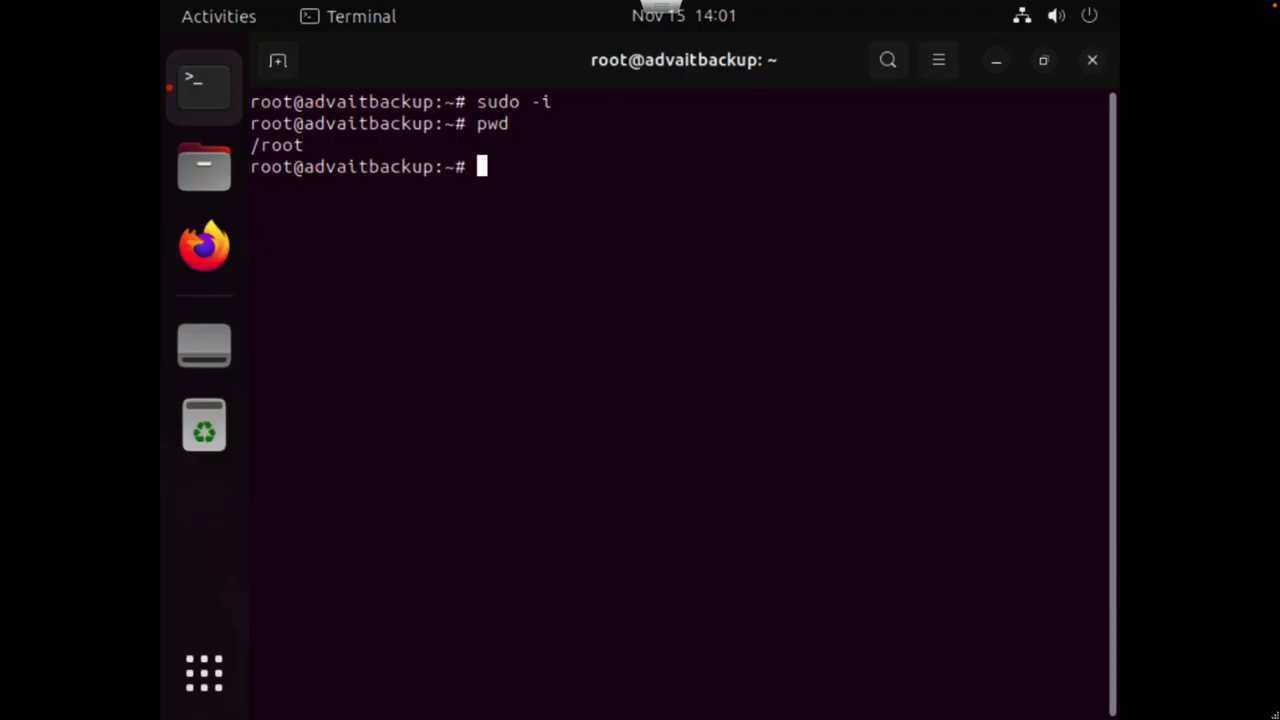
- Go to /data/automation/cluster1 and list its contents in detail with ls -larh
type("cd /data/")
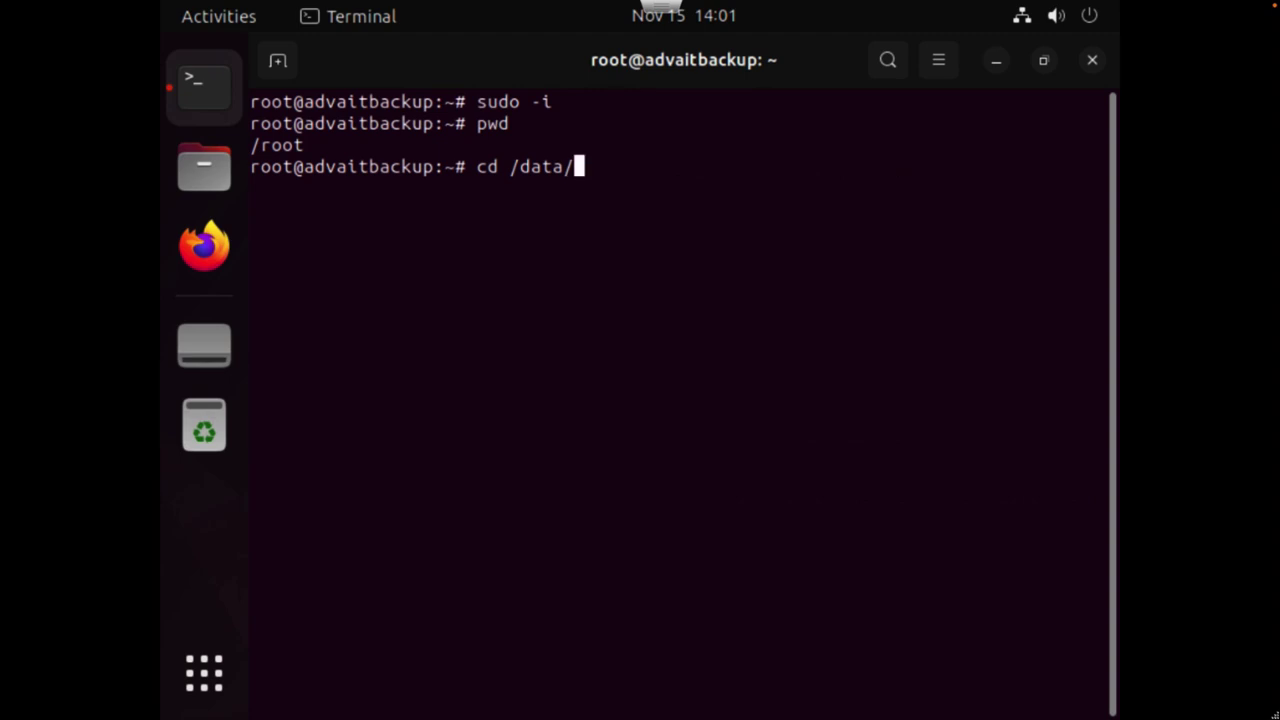
type("automat")
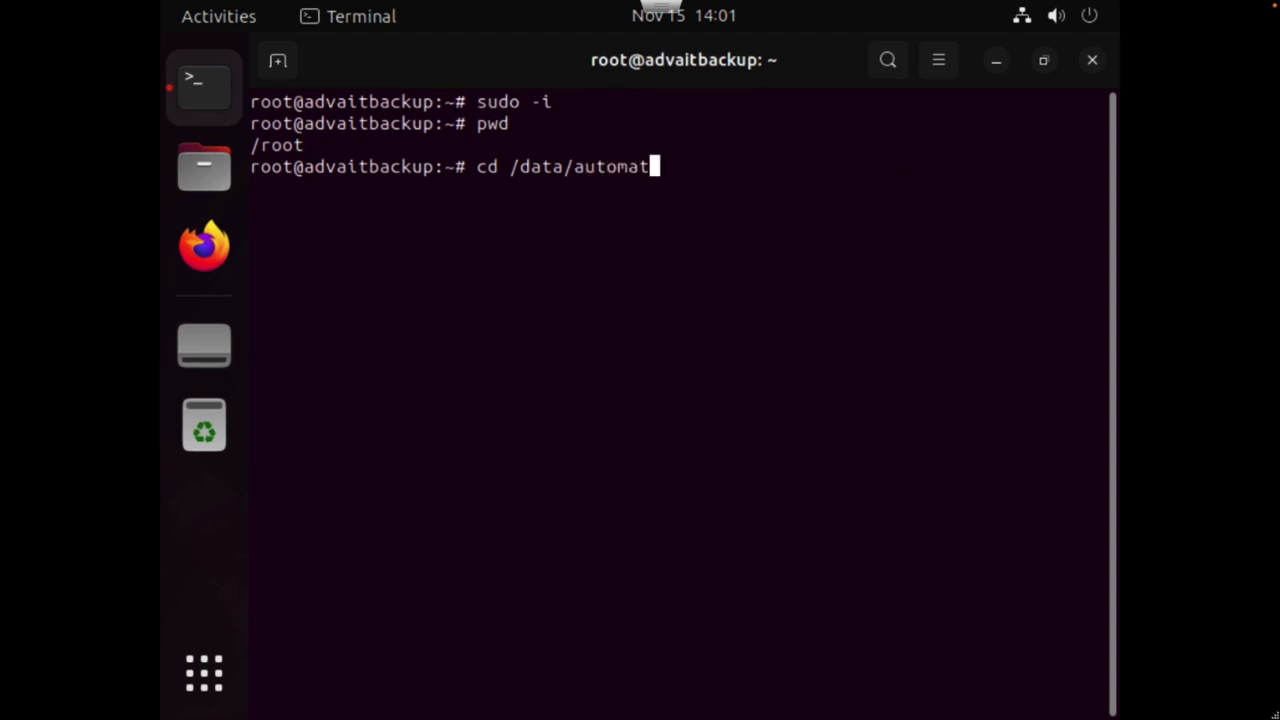
type("ion/cluster1")
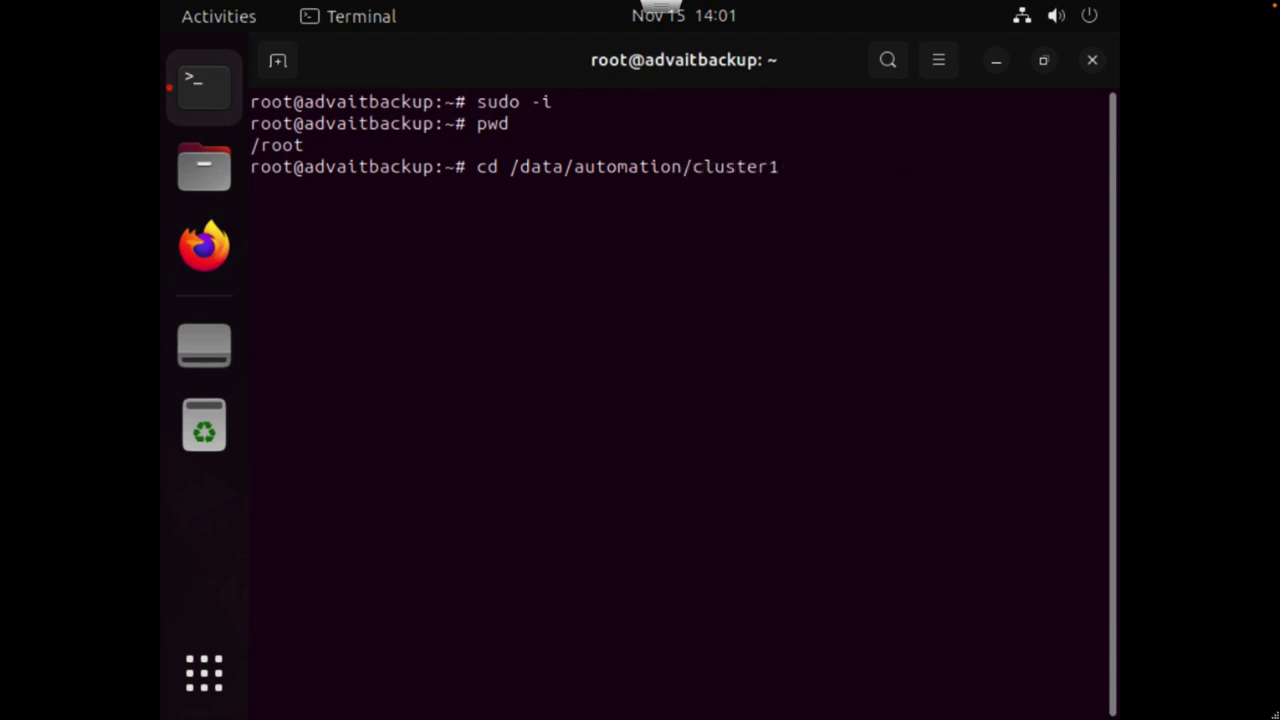
key("Return")
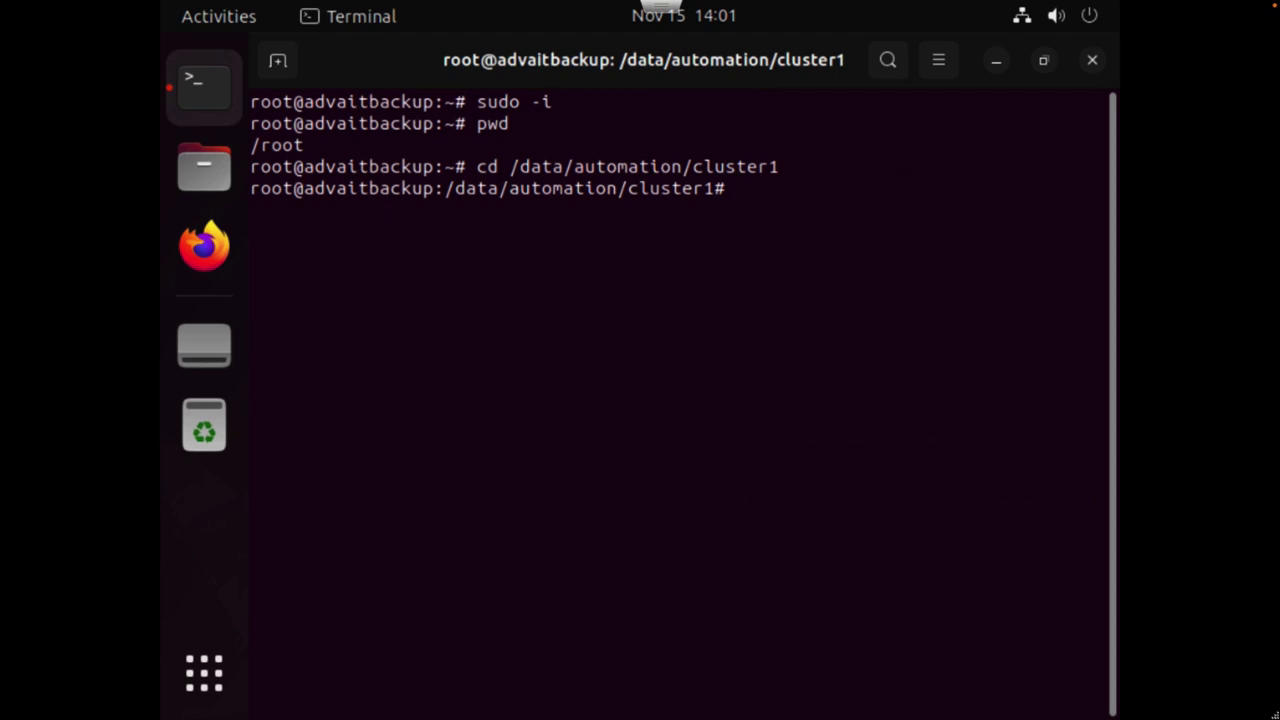
type("ls -larh")
key("Return")
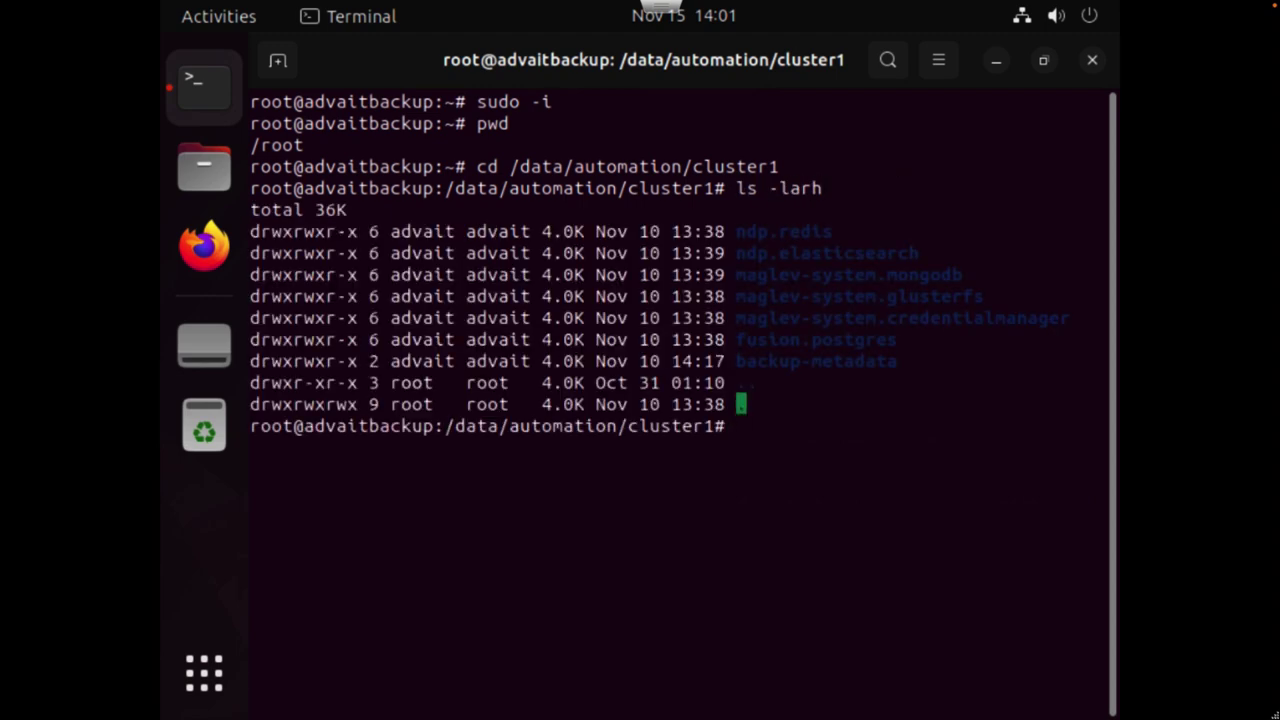
- Enter the maglev-system.glusterfs folder and list its backup folders with ls -larh
type("cd")
type("mag")
key("Tab")
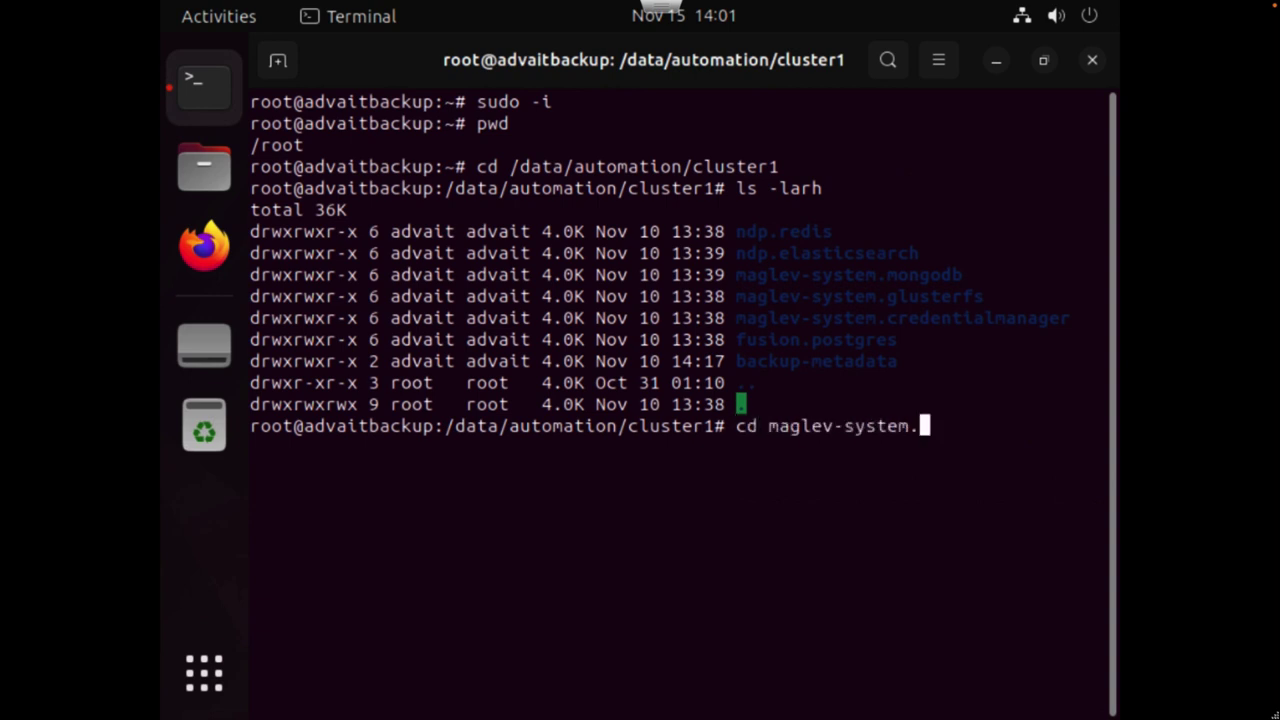
type("g")
key("Tab")
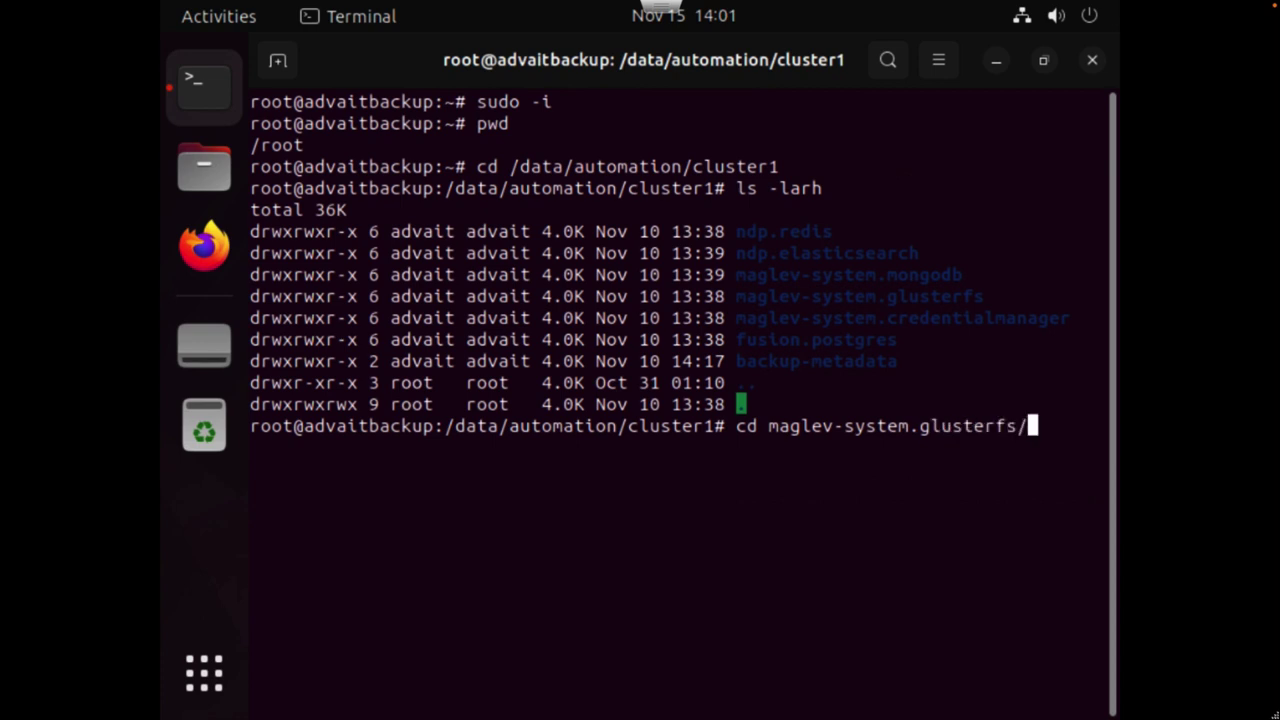
key("Return")
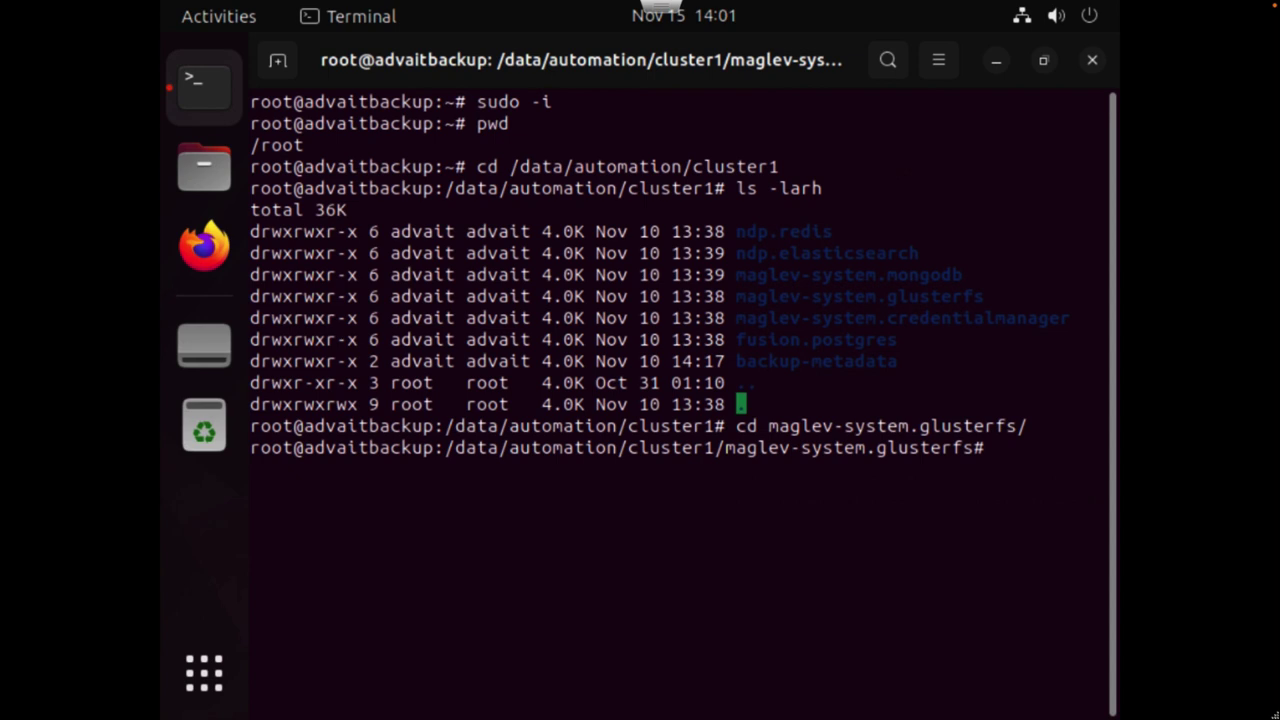
key("Up")
key("Up")
key("Return")
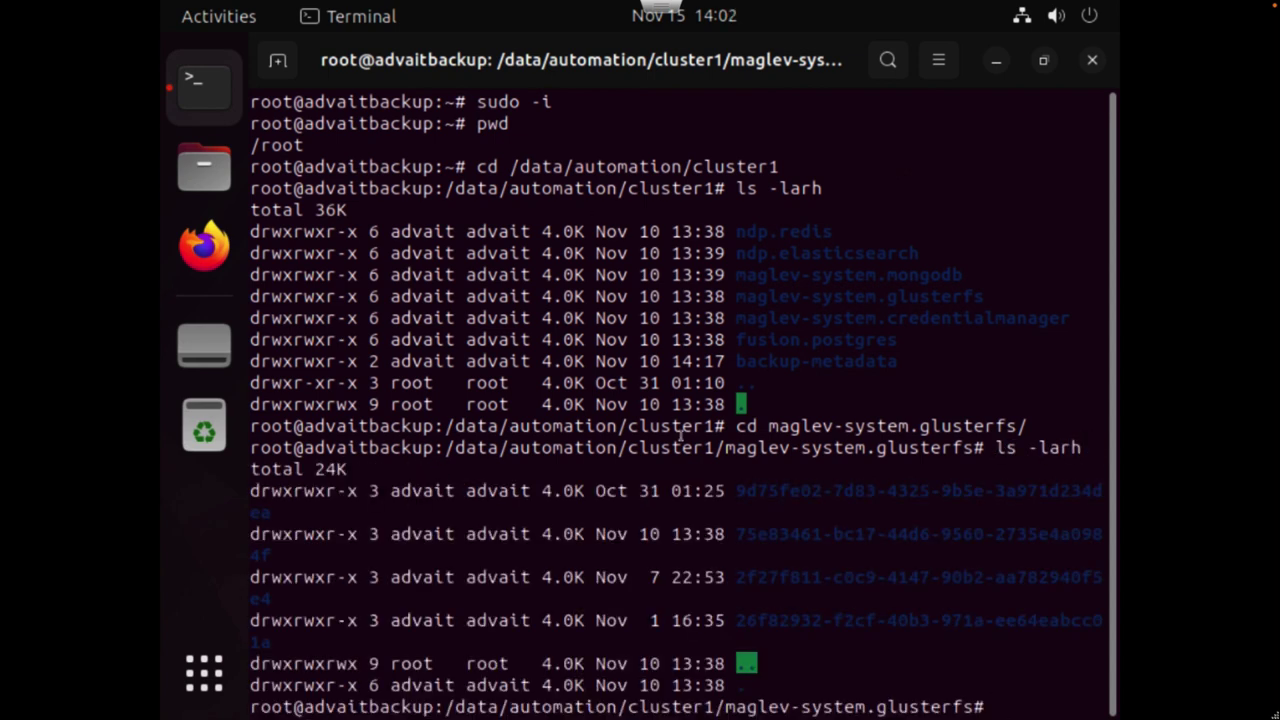
key("Return")
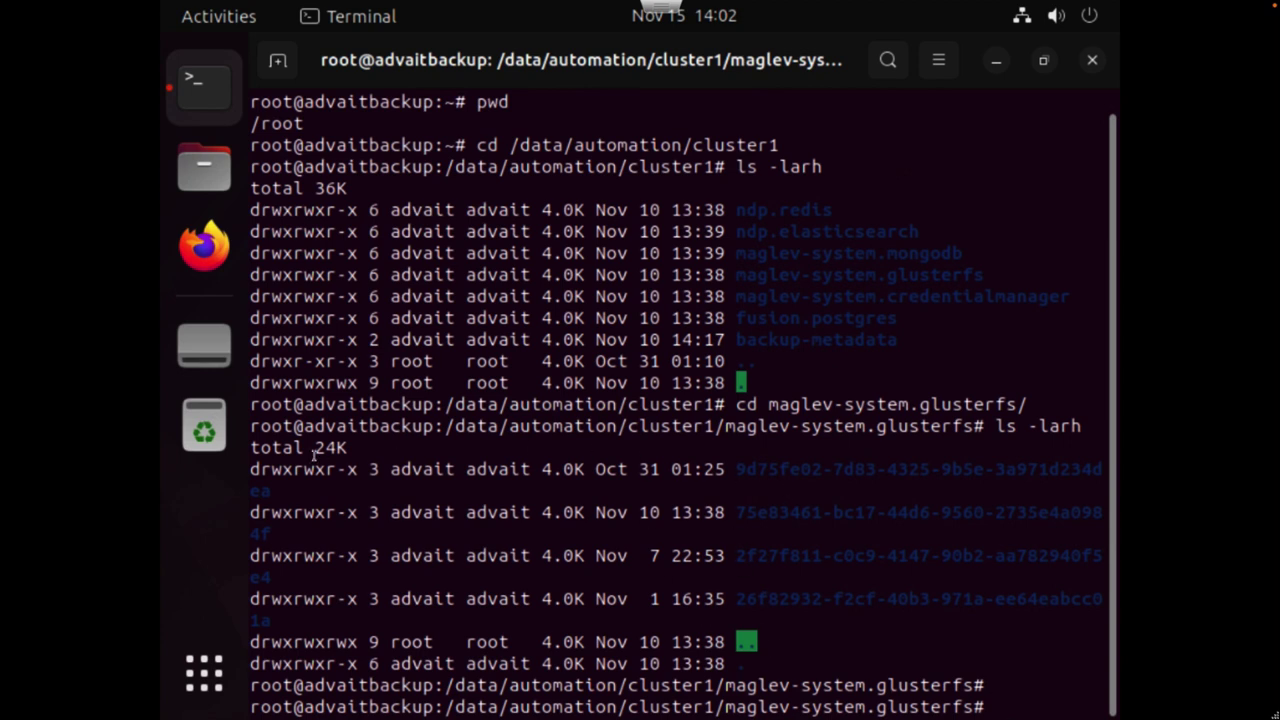
- Highlight the Oct 31 and Nov 10 backup folder entries in the listing
triple_click(268, 470)
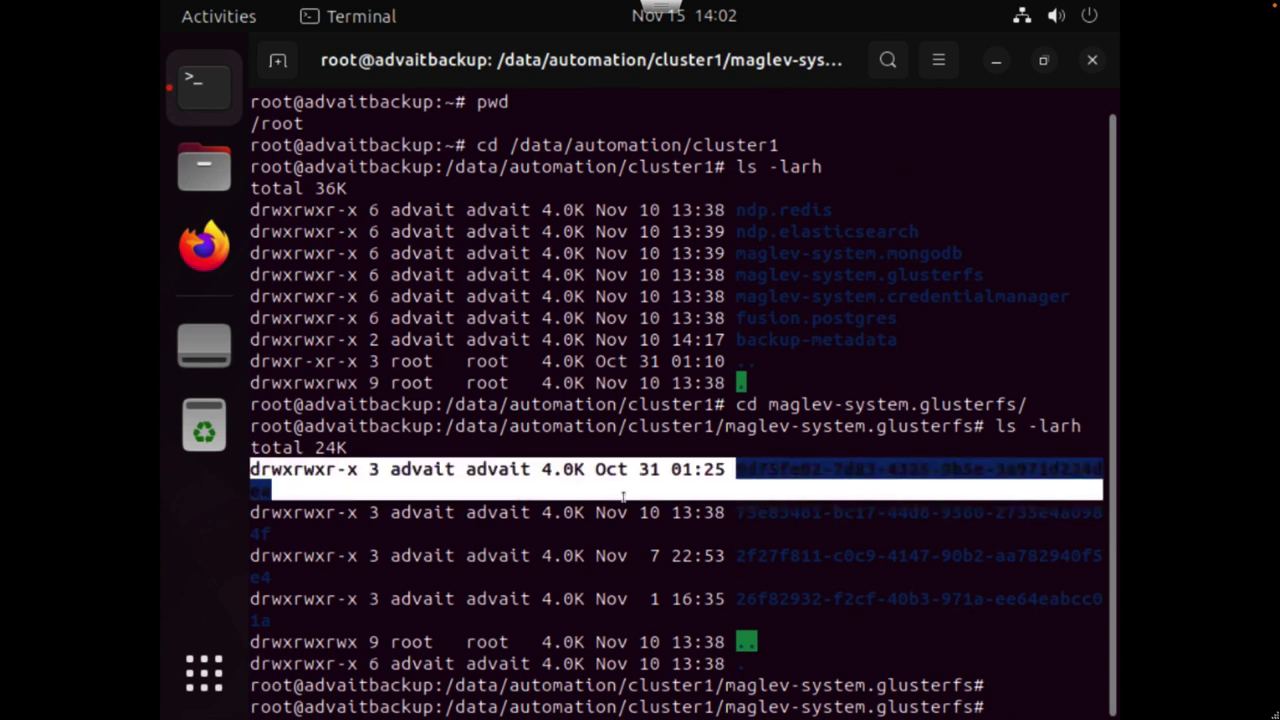
left_click(524, 515)
left_click_drag(250, 512, 640, 556)
left_click(577, 531)
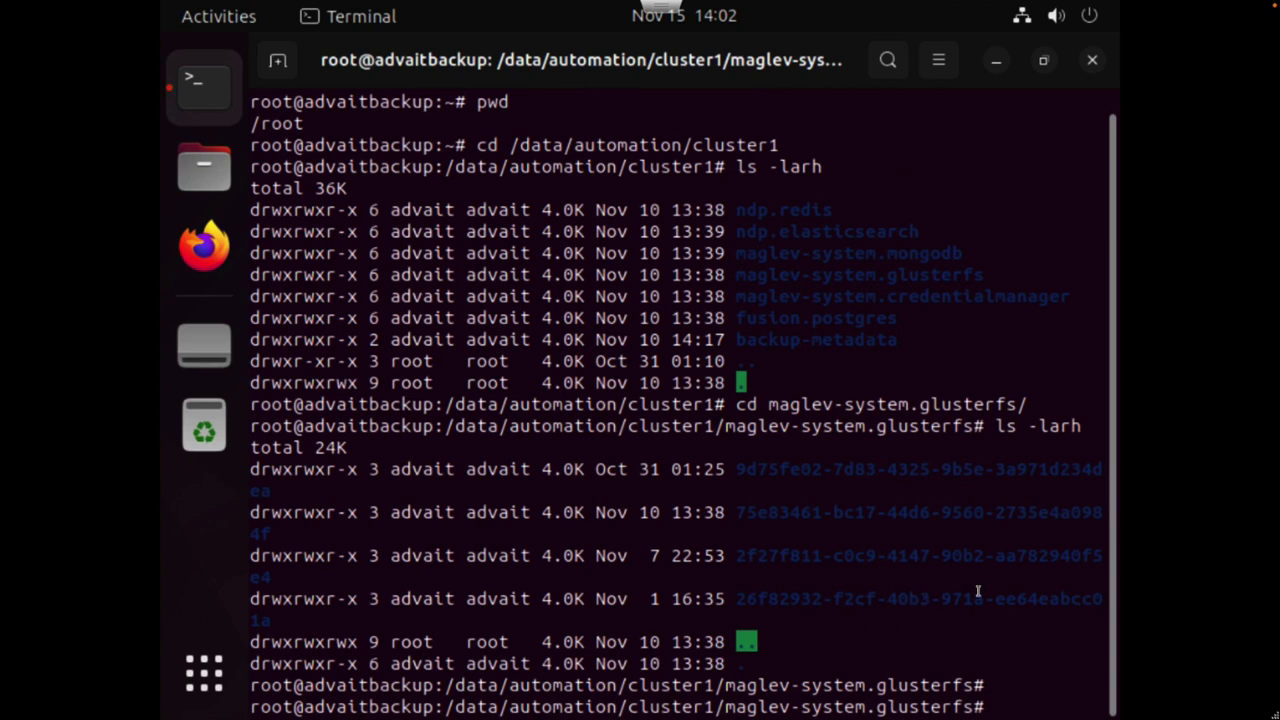
- Schedule a weekly backup named test at 12:00 AM, then start restoring the Oct 31 advaittest backup
type("cl")
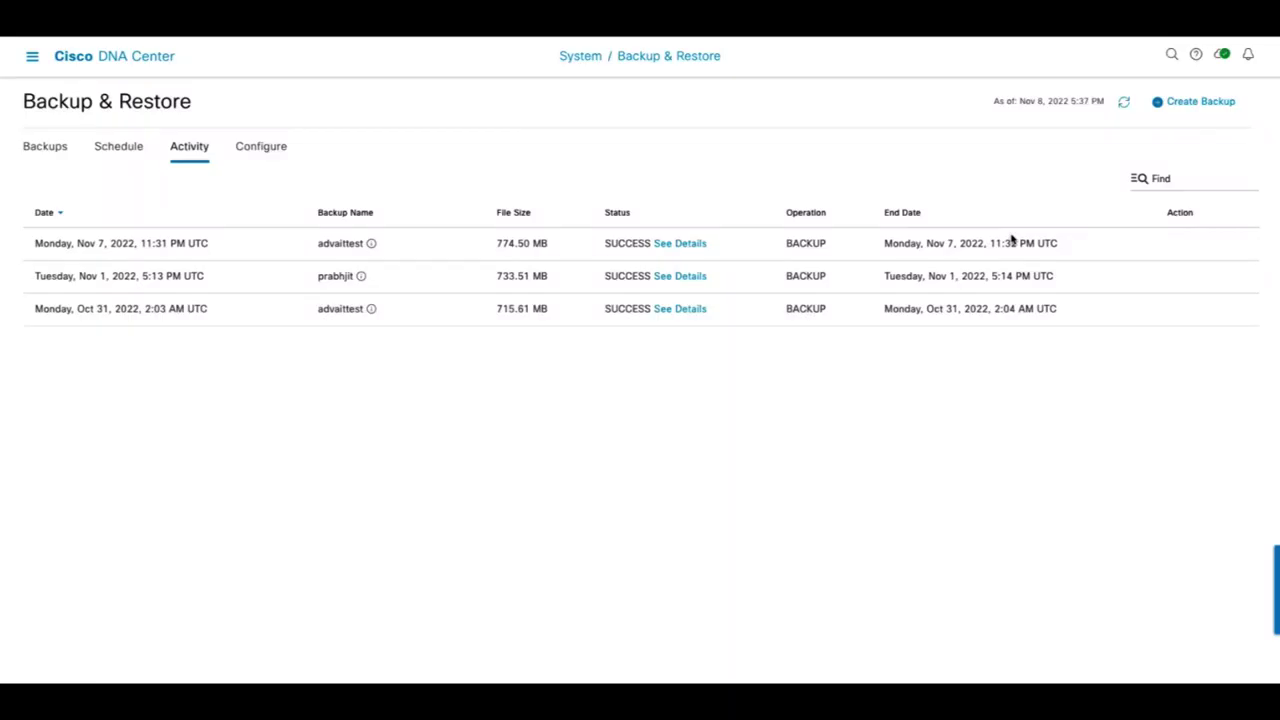
left_click(134, 150)
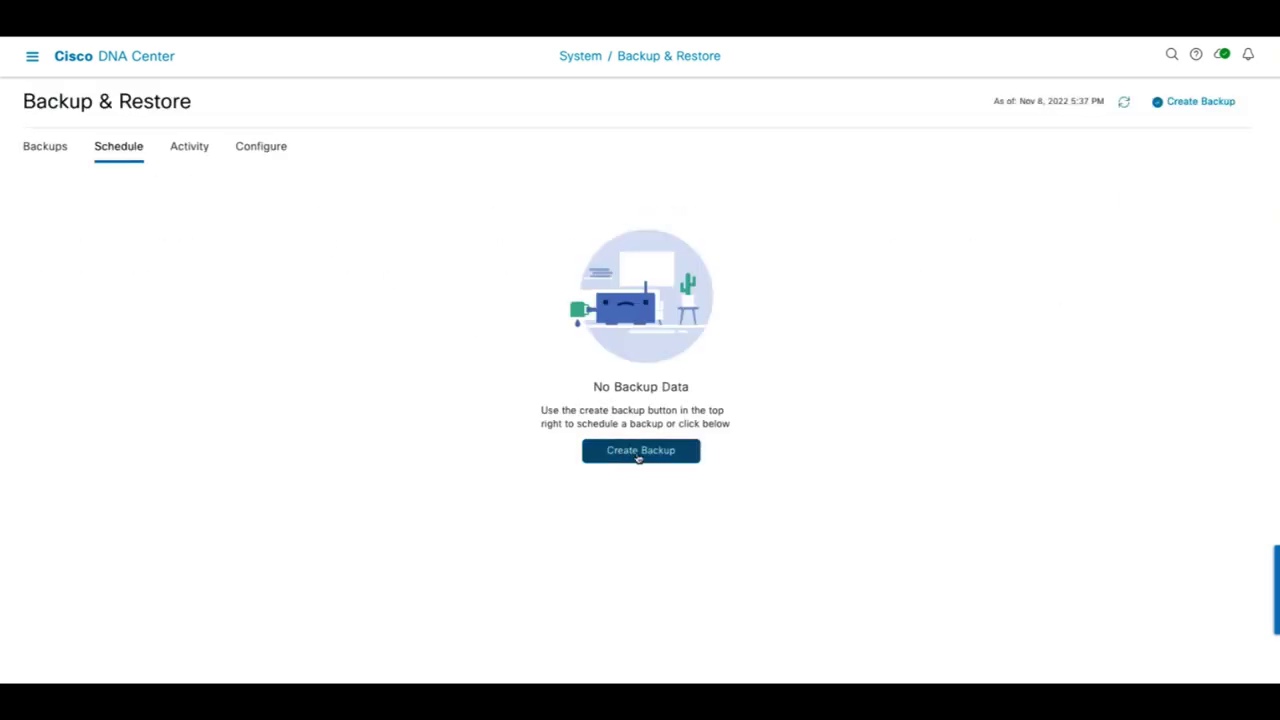
left_click(640, 452)
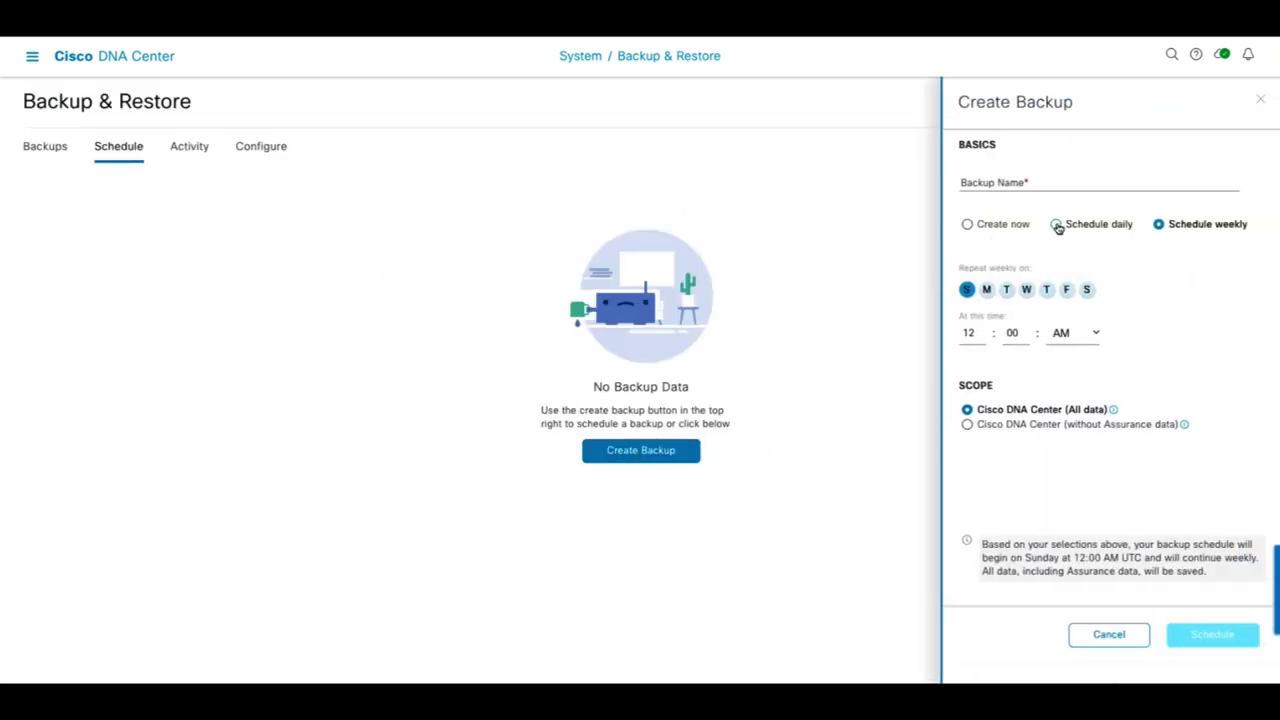
left_click(1056, 225)
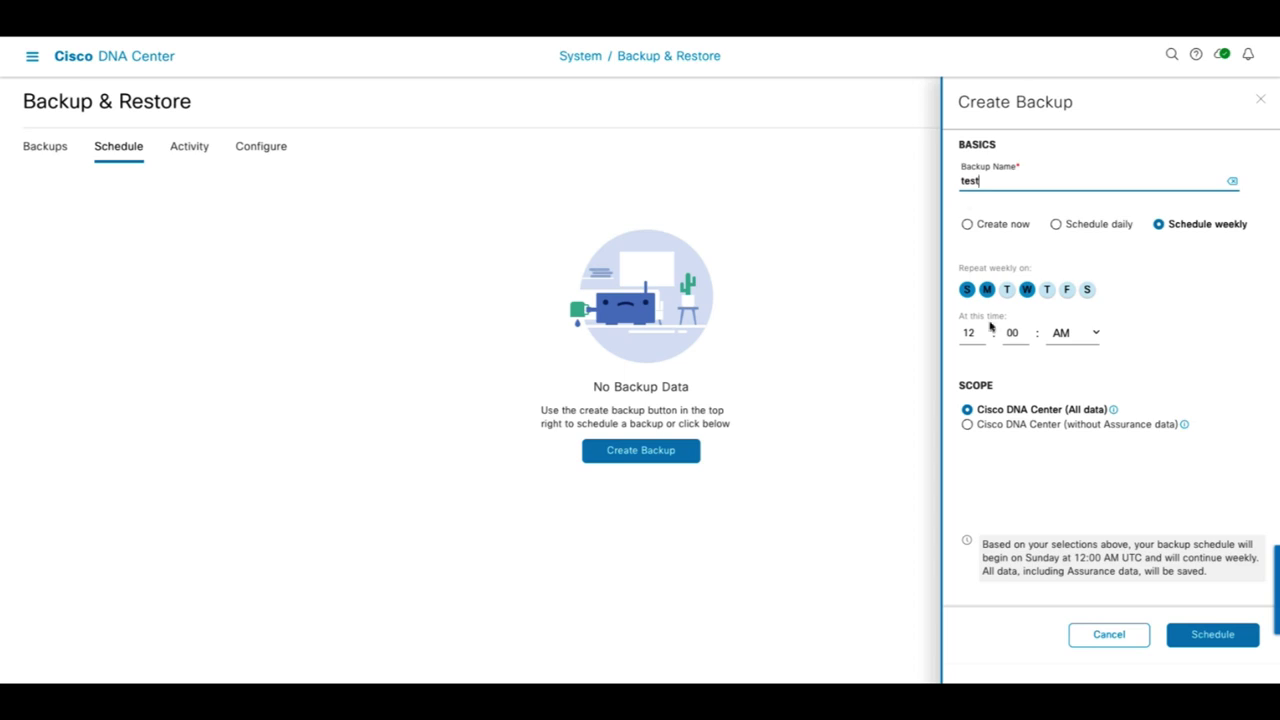
left_click(1202, 636)
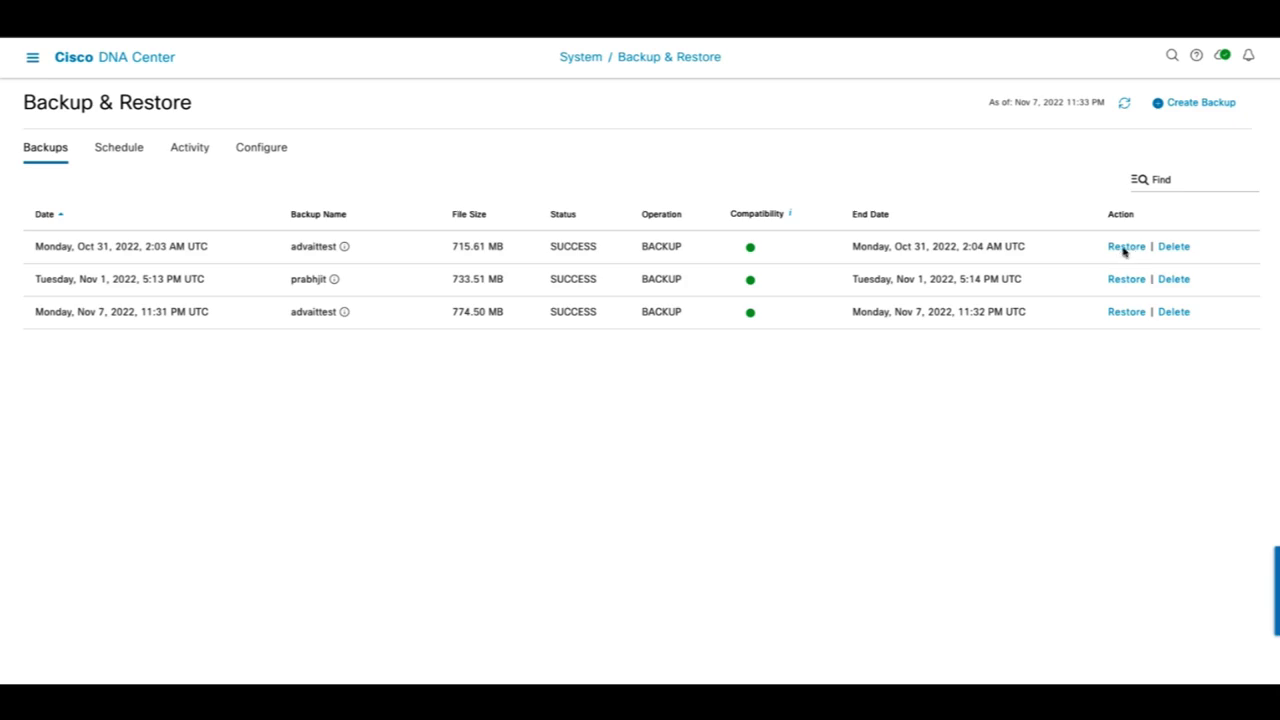
left_click(1125, 252)
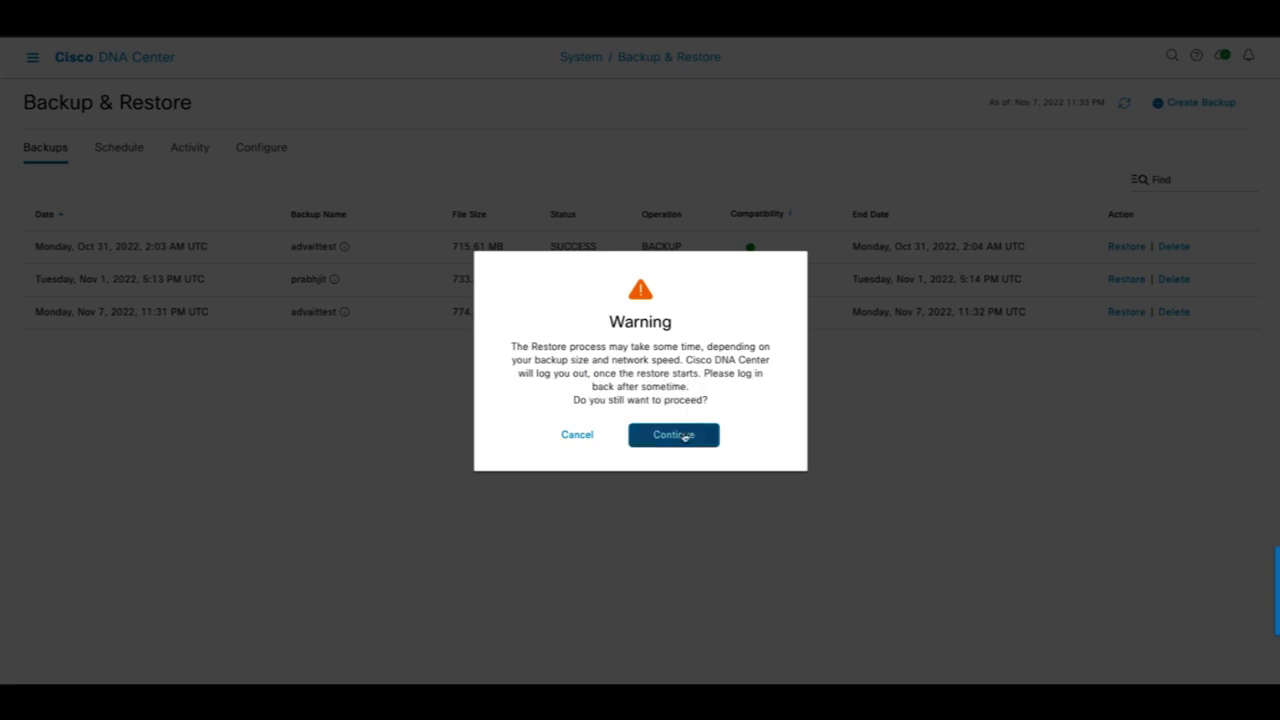
left_click(580, 436)
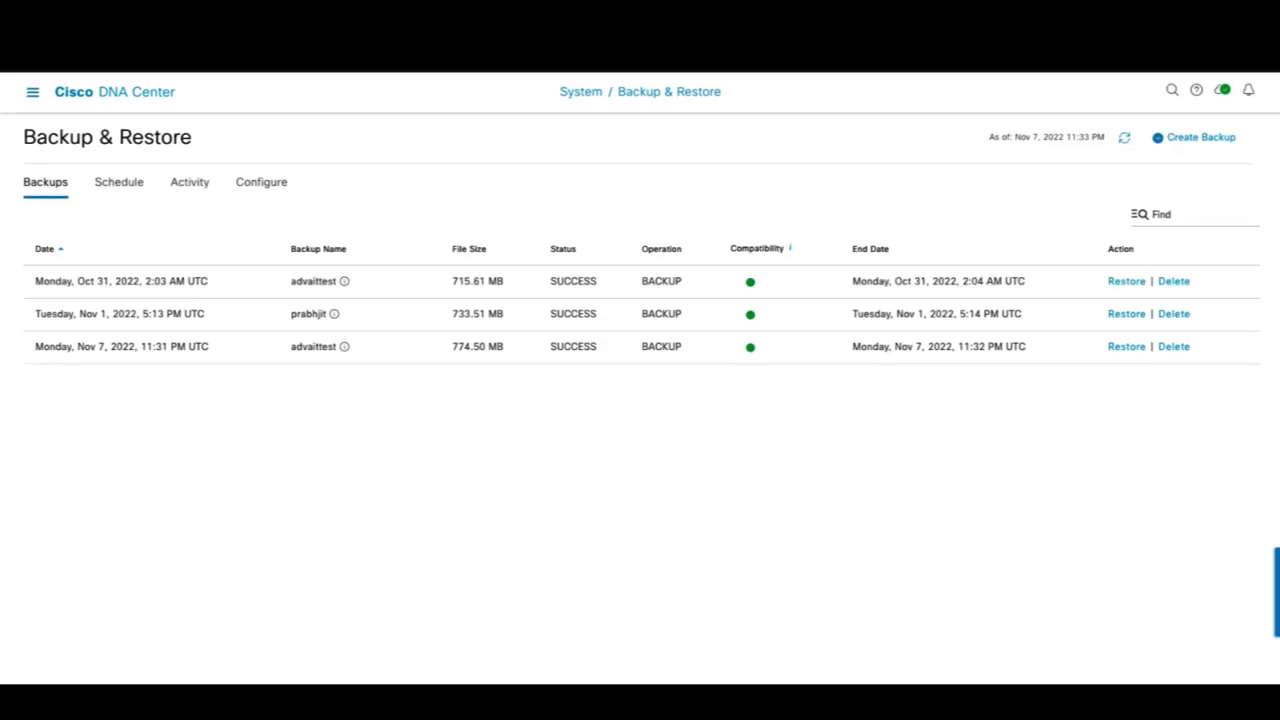